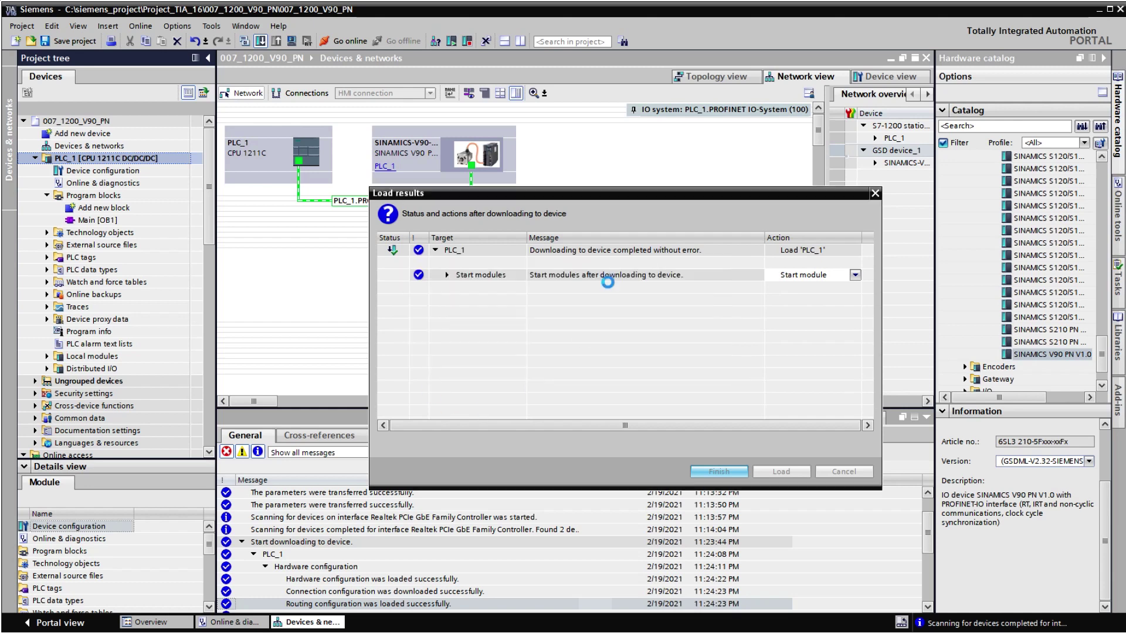
- Finish the PLC_1 download with the module start, and update the accessible devices of the Realtek PCIe GbE interface
{"action": "key", "text": "Return"}
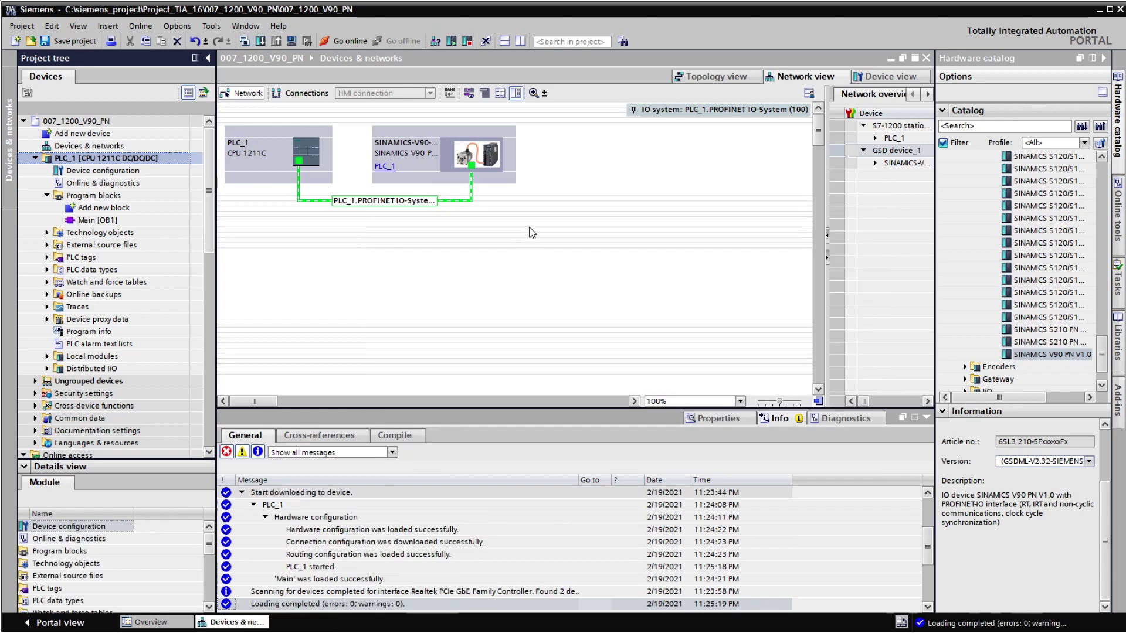
{"action": "scroll", "coordinate": [203, 248], "scroll_direction": "down", "scroll_amount": 5}
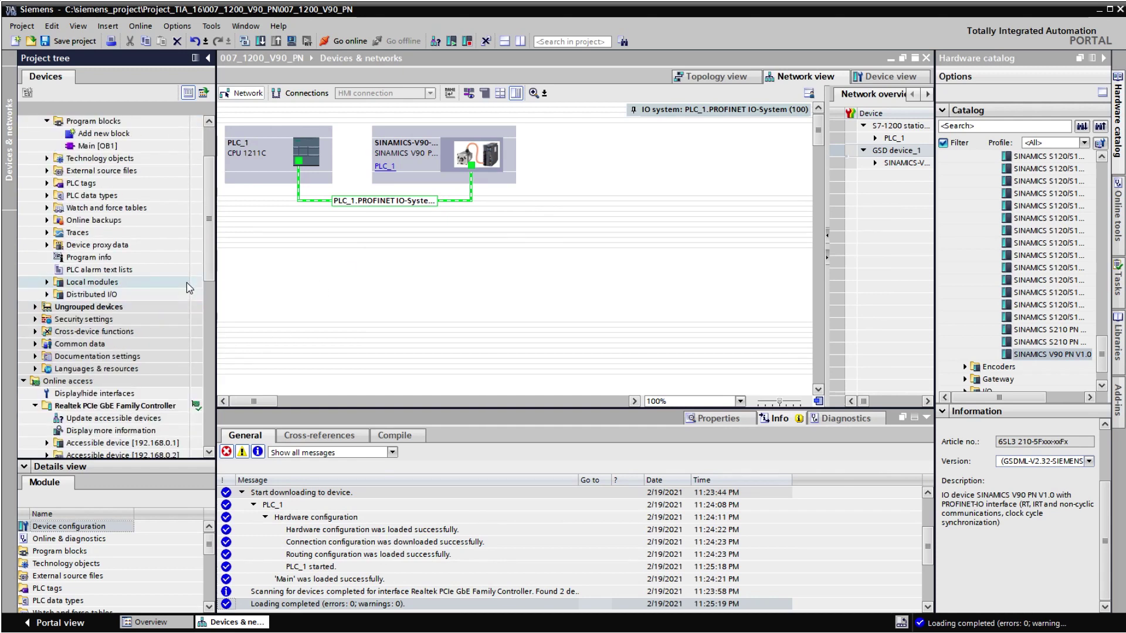
{"action": "scroll", "coordinate": [203, 248], "scroll_direction": "down", "scroll_amount": 3}
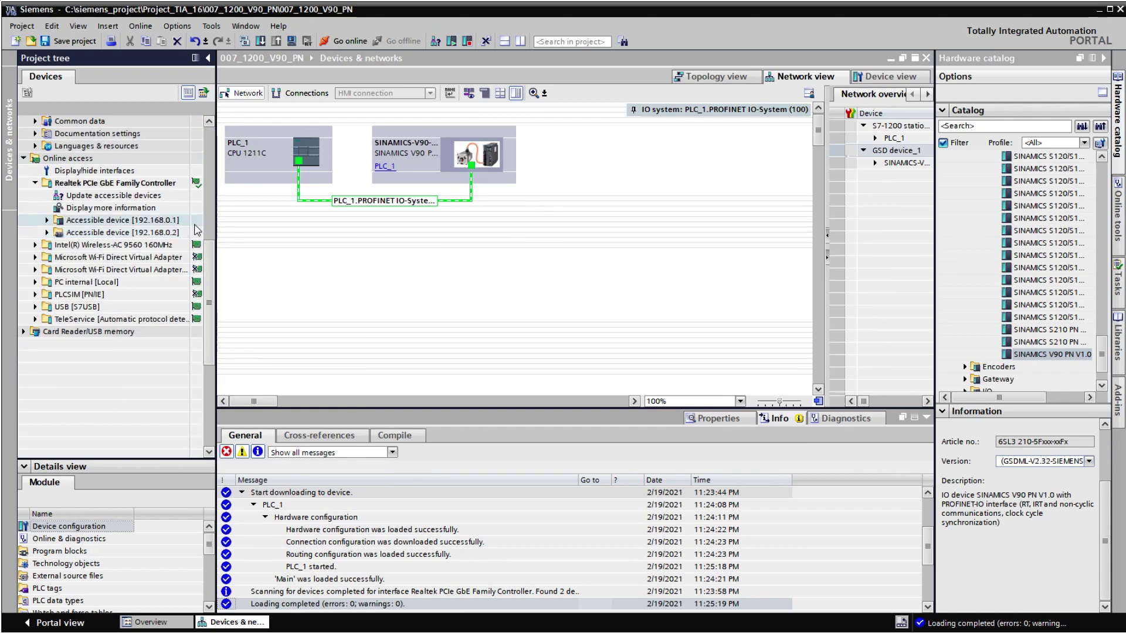
{"action": "left_click", "coordinate": [126, 197]}
{"action": "scroll", "coordinate": [126, 200], "scroll_direction": "up", "scroll_amount": 3}
{"action": "double_click", "coordinate": [92, 306]}
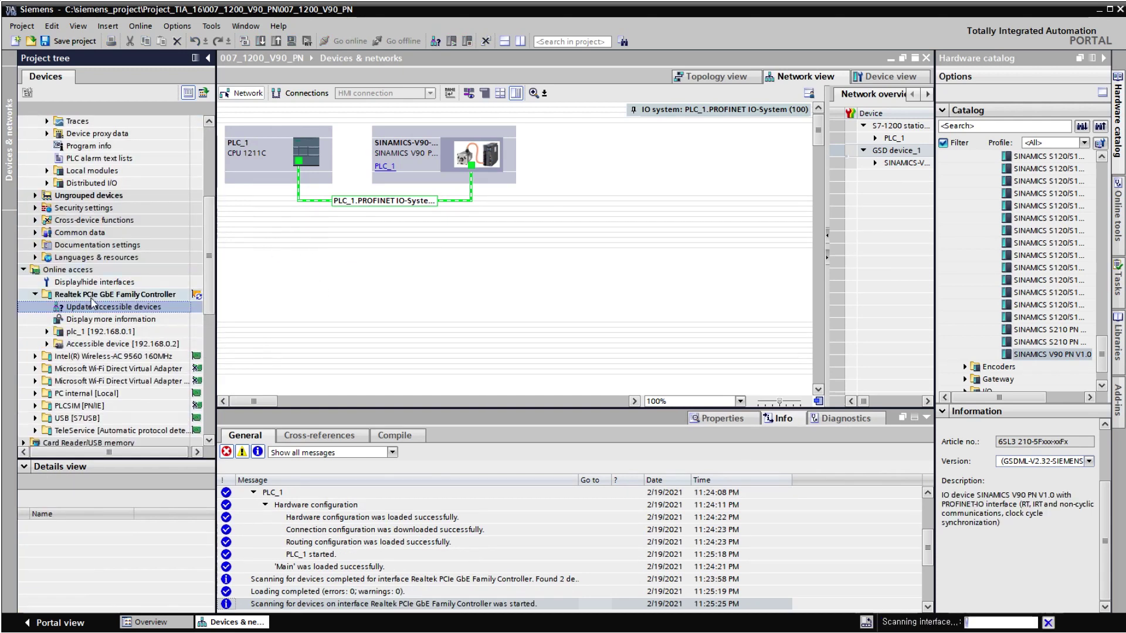
- Go online with PLC_1 [CPU 1211C DC/DC/DC]
{"action": "scroll", "coordinate": [92, 306], "scroll_direction": "up", "scroll_amount": 5}
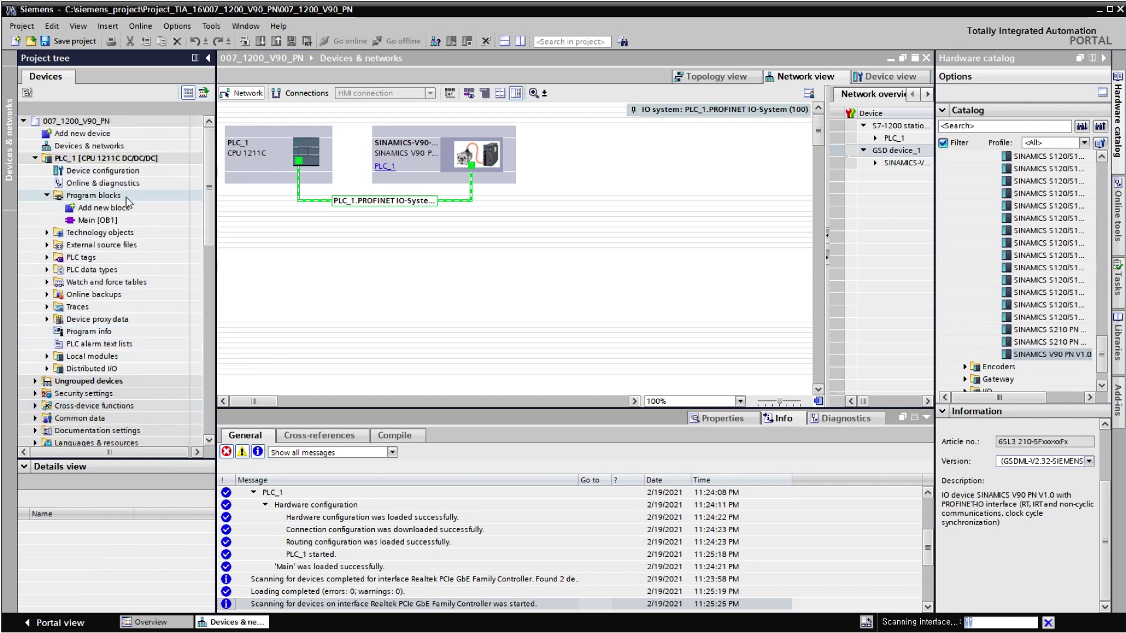
{"action": "left_click", "coordinate": [88, 158]}
{"action": "left_click", "coordinate": [346, 41]}
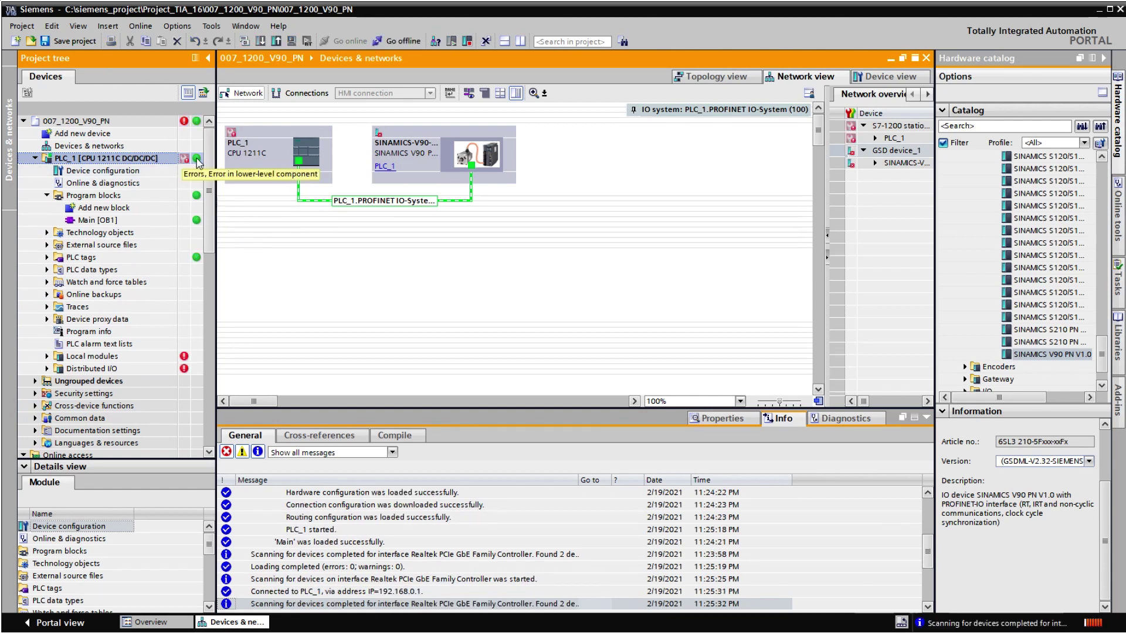
- Examine the diagnostic status of PLC_1 and the details of the IO device failure event in its diagnostics buffer
{"action": "mouse_move", "coordinate": [198, 163]}
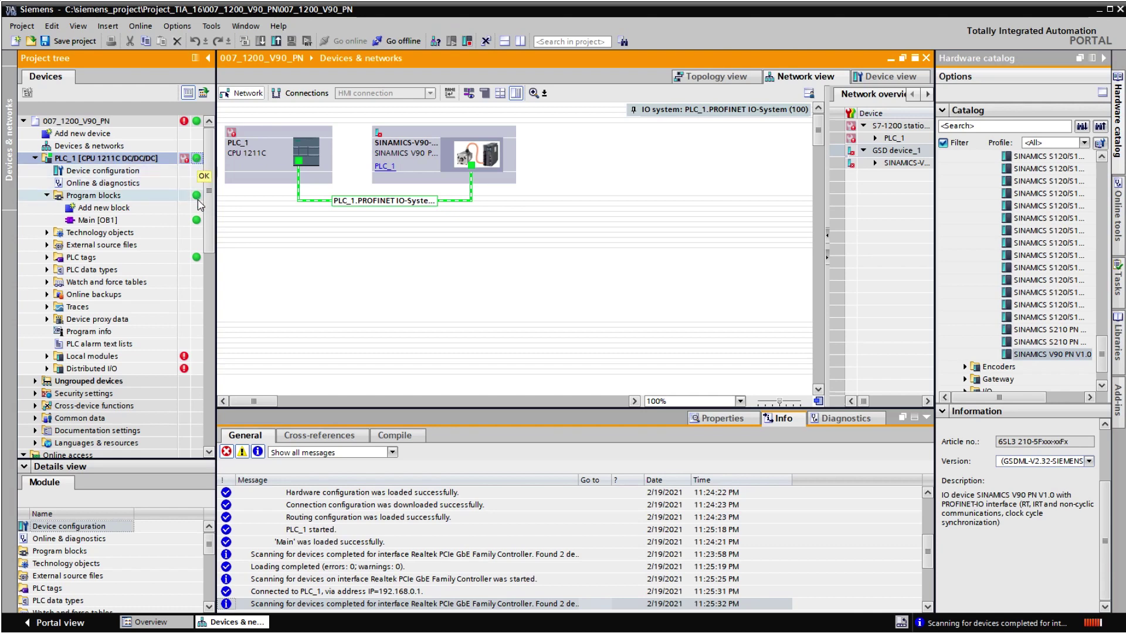
{"action": "left_click", "coordinate": [184, 158]}
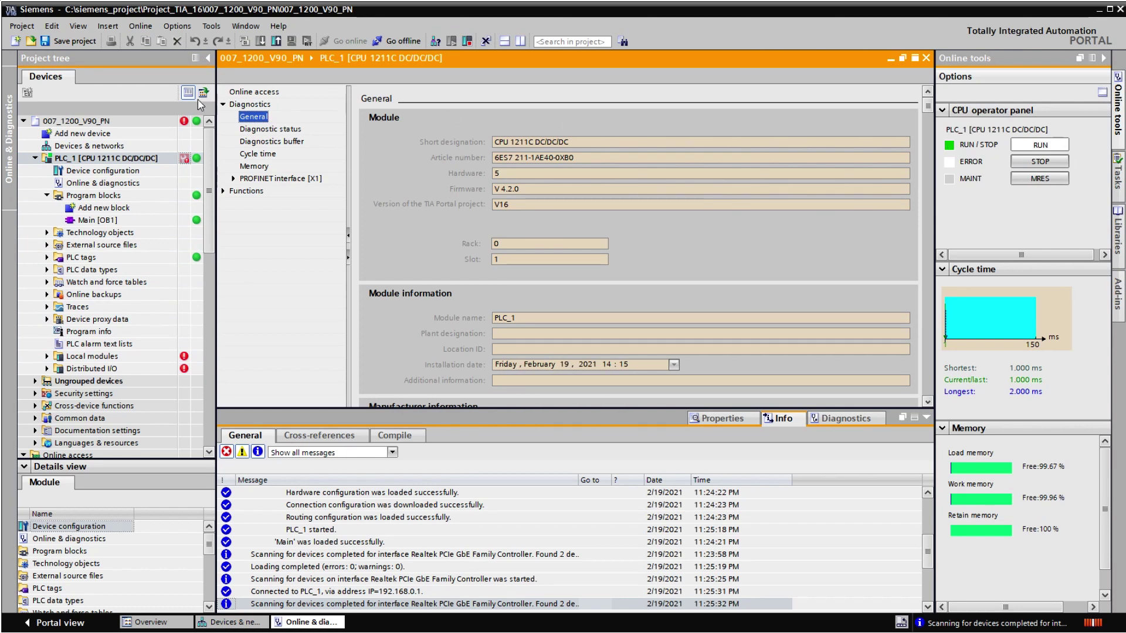
{"action": "left_click", "coordinate": [295, 130]}
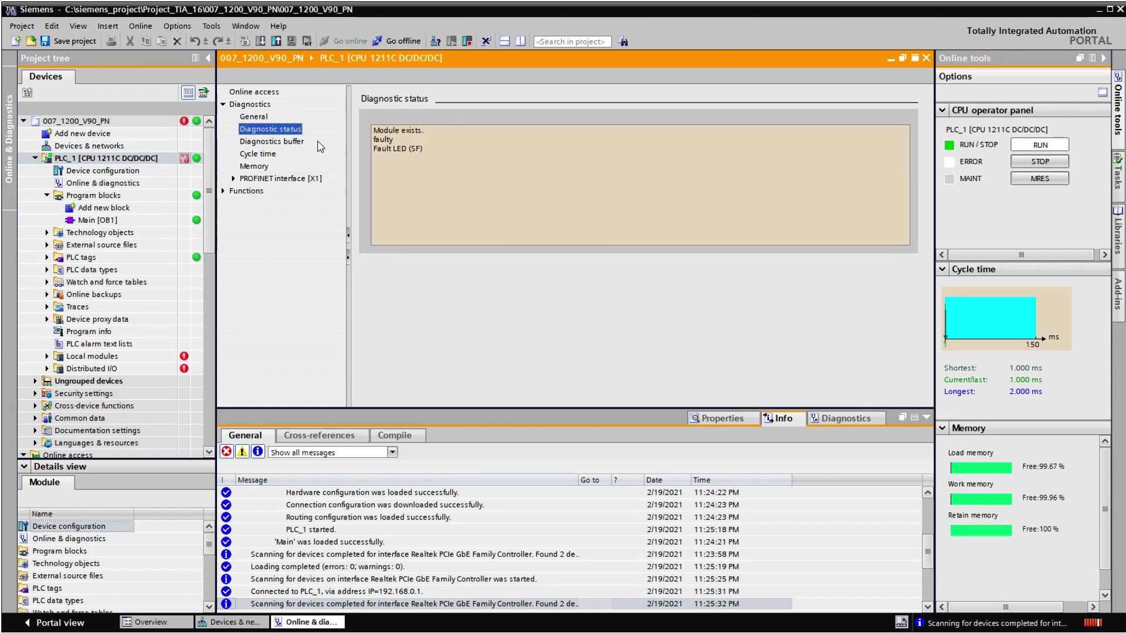
{"action": "double_click", "coordinate": [381, 148]}
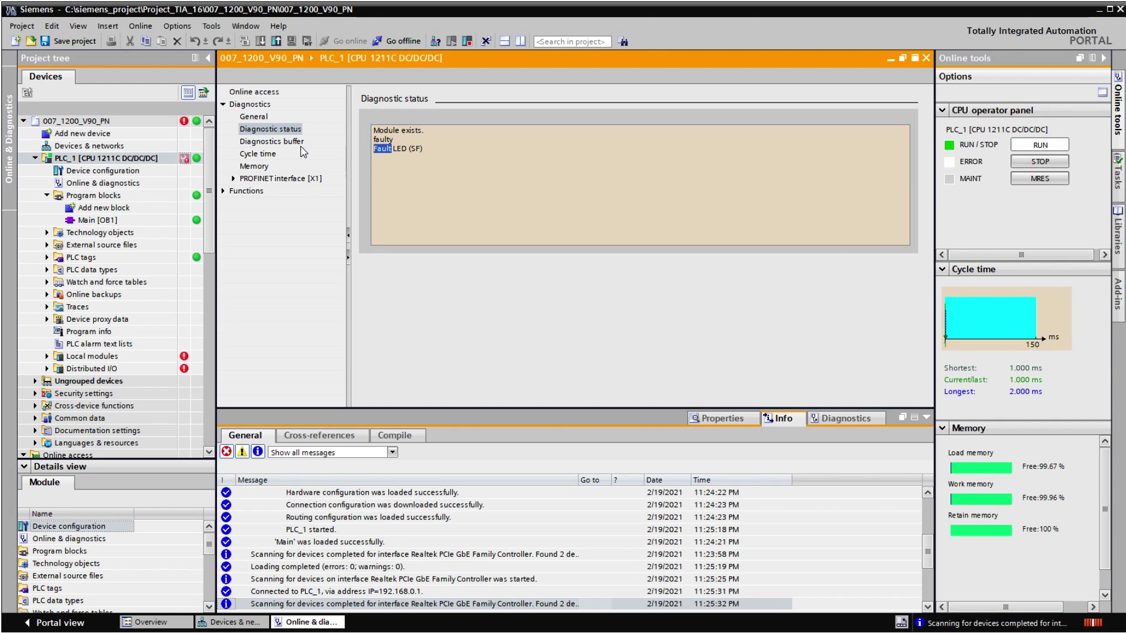
{"action": "left_click", "coordinate": [286, 143]}
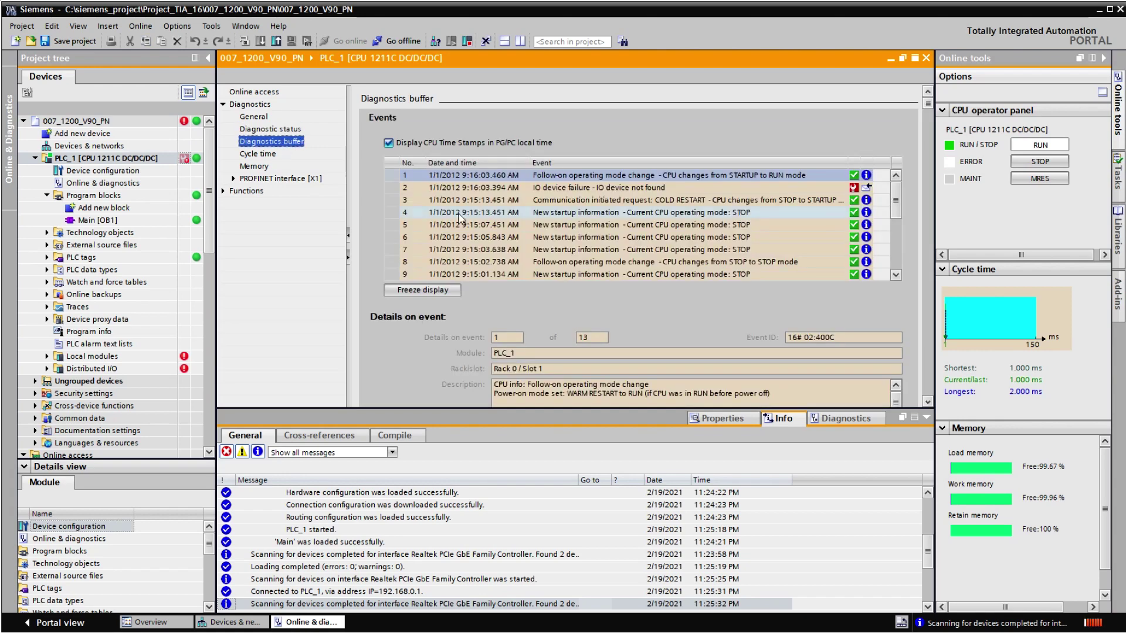
{"action": "left_click", "coordinate": [657, 192]}
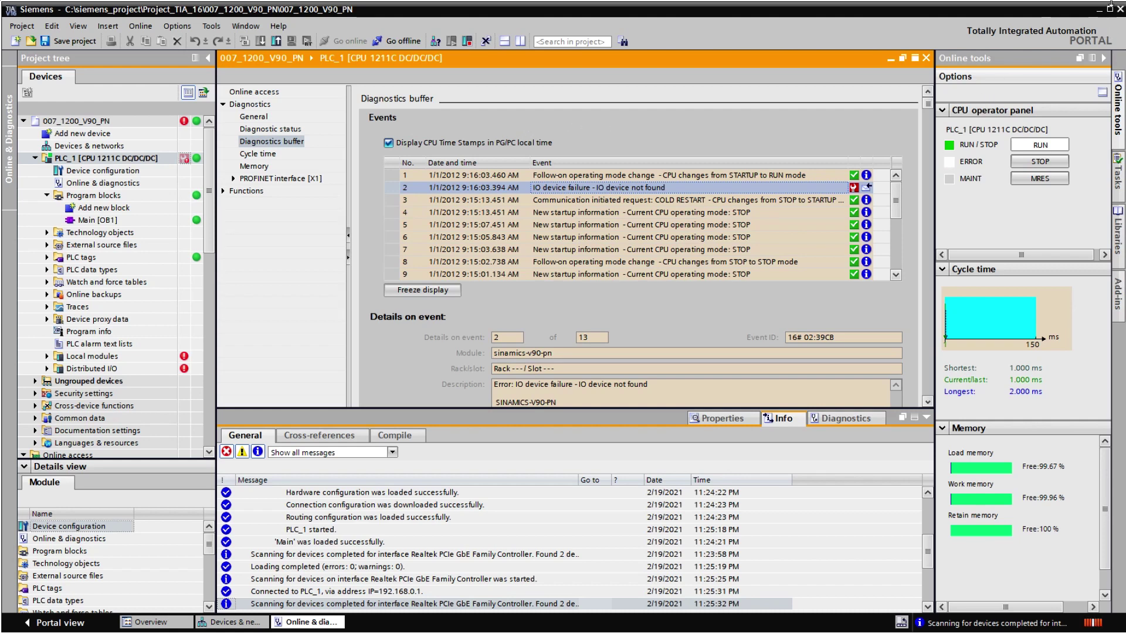
- Switch to SINAMICS V-ASSISTANT, connect over Ethernet and open device commissioning for the SINAMICS V90 PN at 192.168.0.2
{"action": "left_click", "coordinate": [1100, 10]}
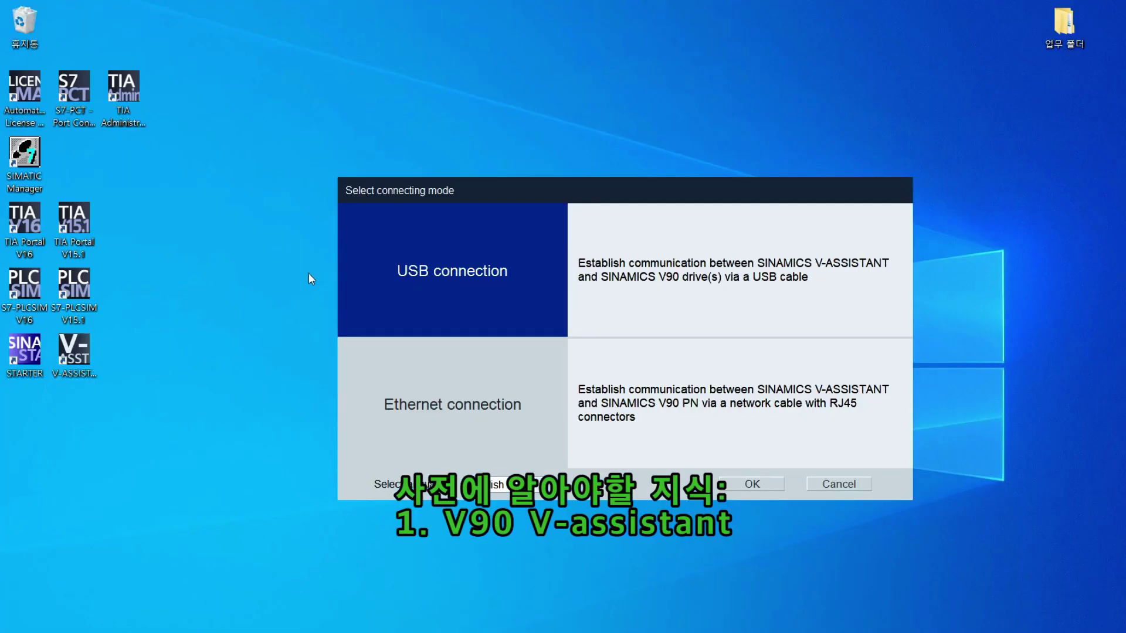
{"action": "left_click", "coordinate": [555, 399]}
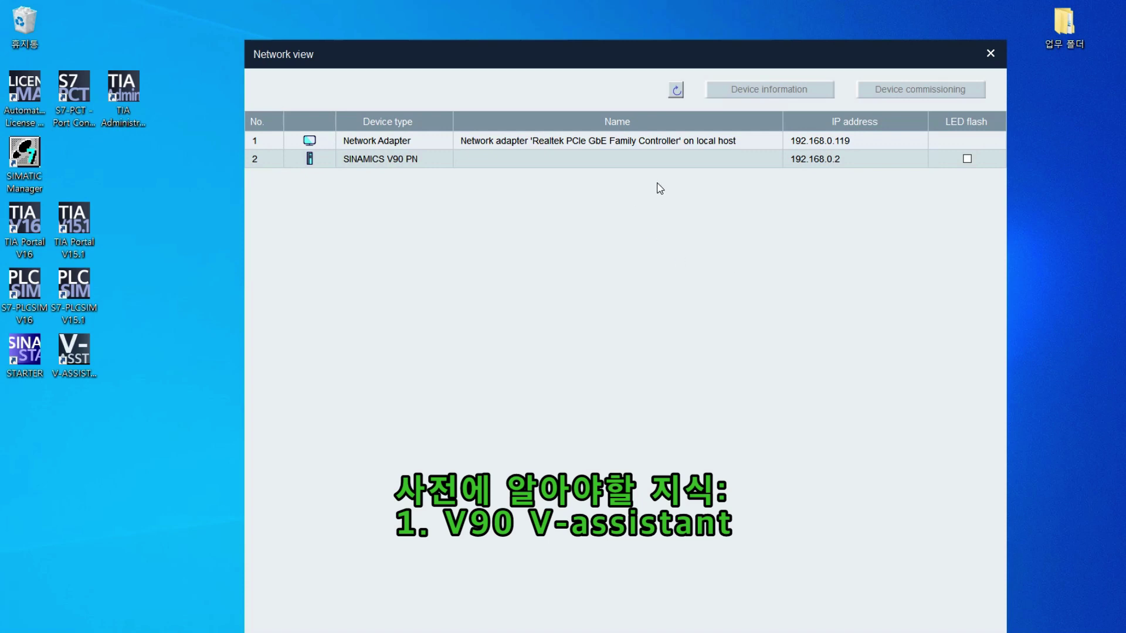
{"action": "left_click", "coordinate": [698, 164]}
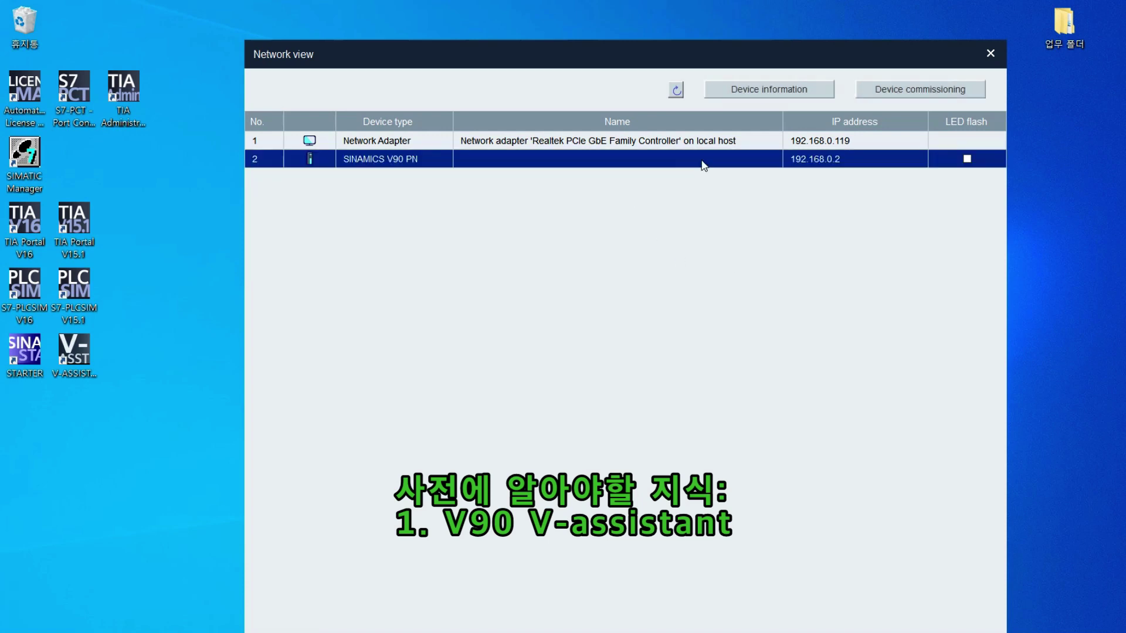
{"action": "left_click", "coordinate": [908, 94]}
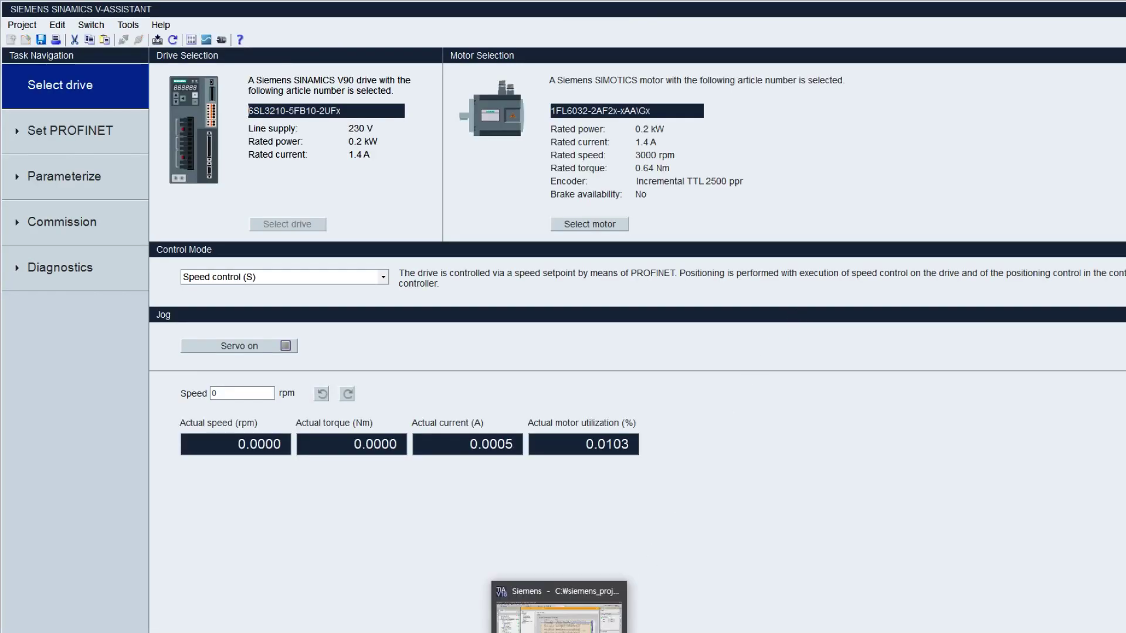
- Switch back to TIA Portal and open the project's Devices & networks editor from the PLC_1 diagnostics
{"action": "left_click", "coordinate": [558, 610]}
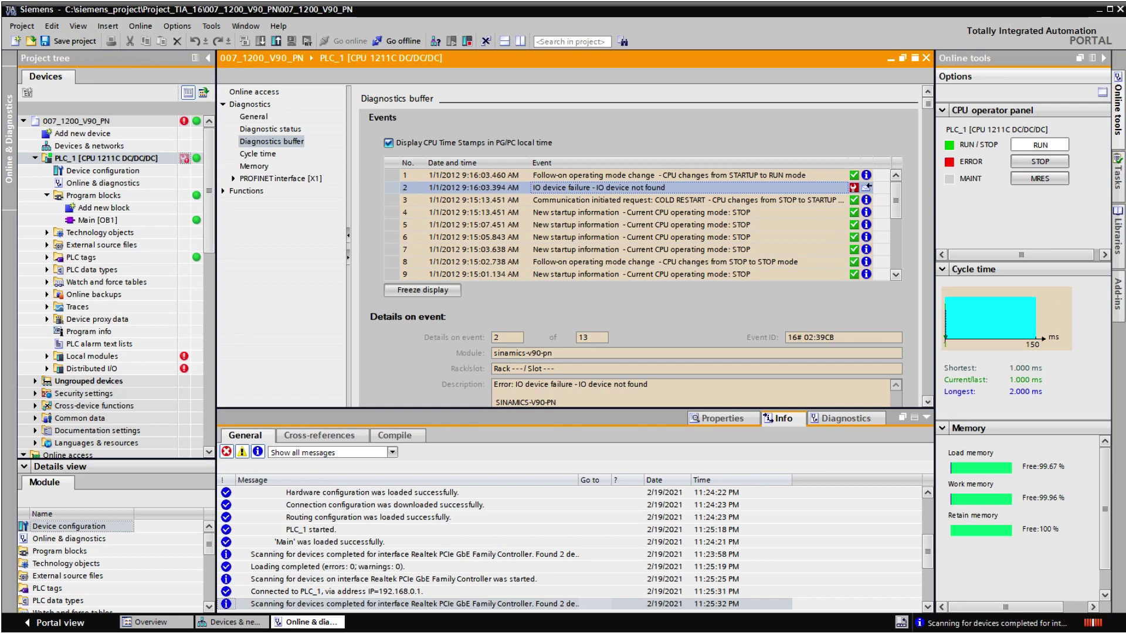
{"action": "left_click", "coordinate": [559, 396]}
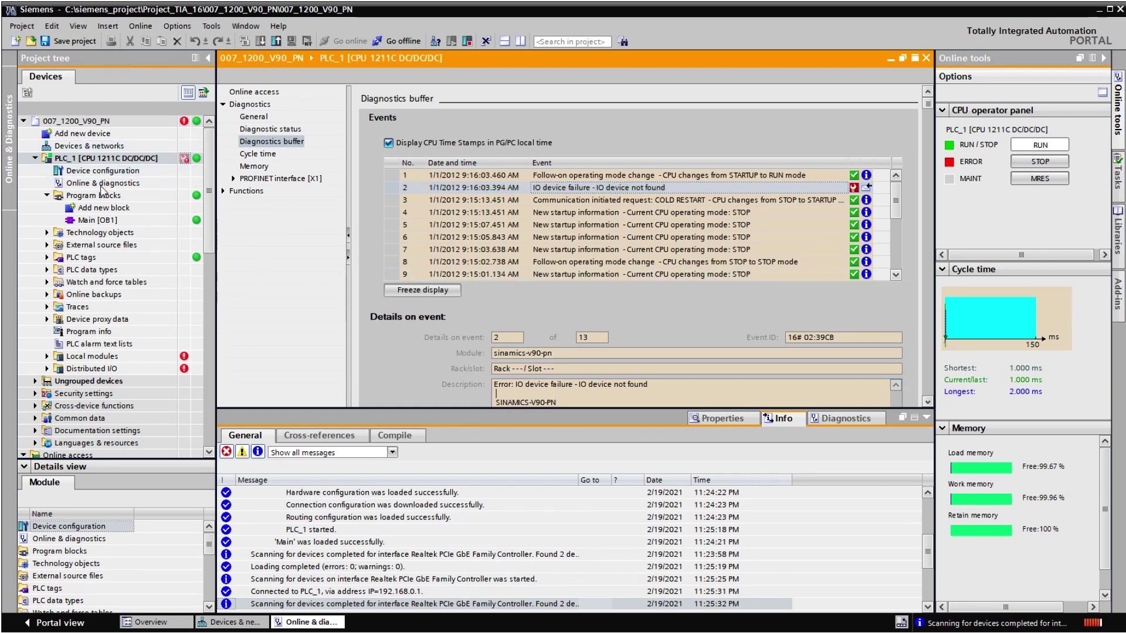
{"action": "left_click", "coordinate": [143, 359]}
{"action": "scroll", "coordinate": [145, 363], "scroll_direction": "down", "scroll_amount": 2}
{"action": "scroll", "coordinate": [129, 235], "scroll_direction": "up", "scroll_amount": 2}
{"action": "double_click", "coordinate": [118, 145]}
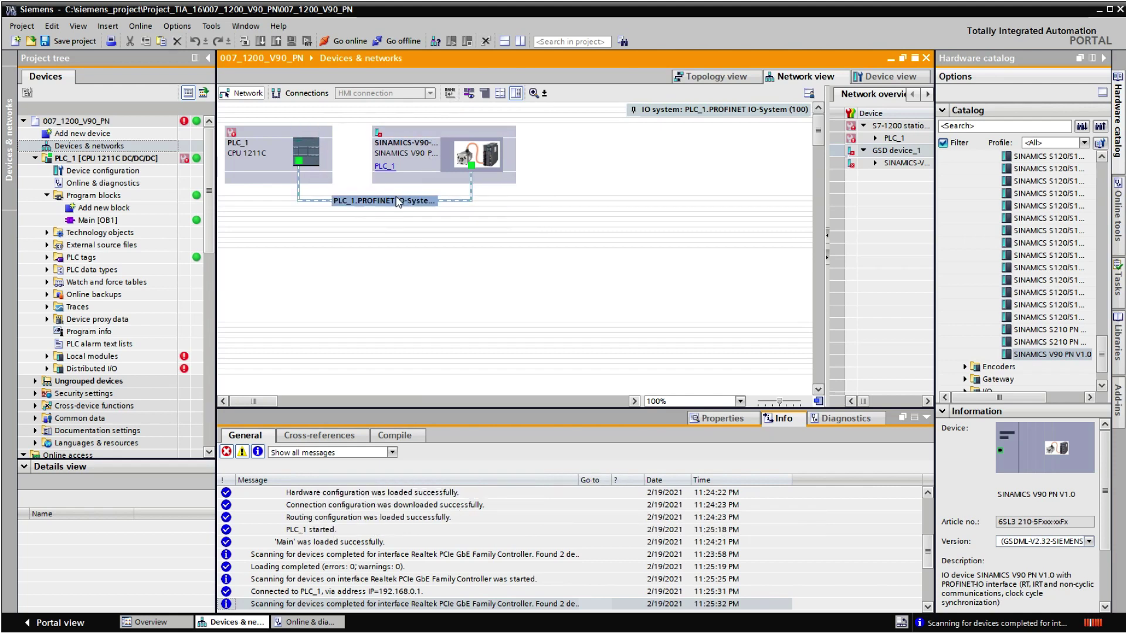
- Go offline from PLC_1 and open the device name assignment for the PROFINET IO system in the network view
{"action": "left_click", "coordinate": [435, 169]}
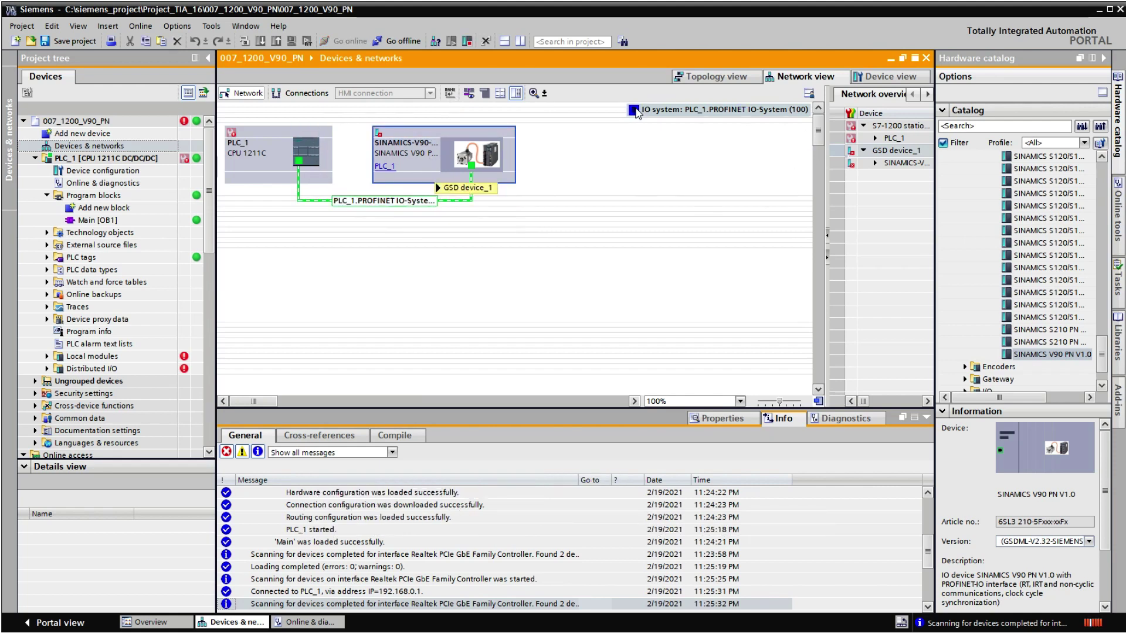
{"action": "left_click", "coordinate": [398, 42]}
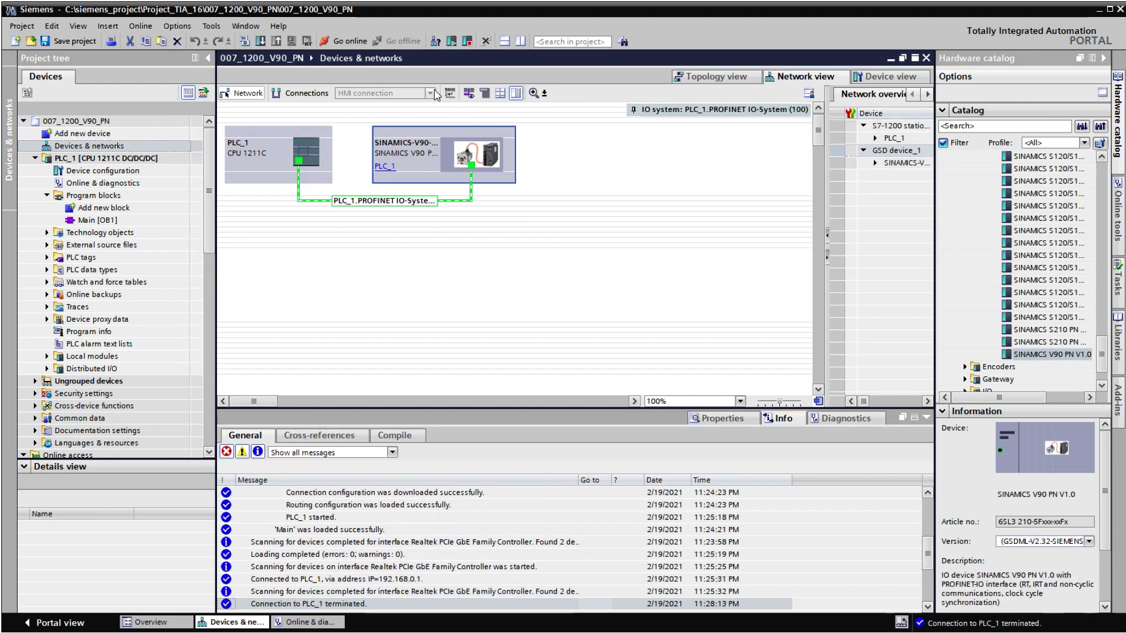
{"action": "left_click", "coordinate": [423, 202]}
{"action": "left_click", "coordinate": [423, 202]}
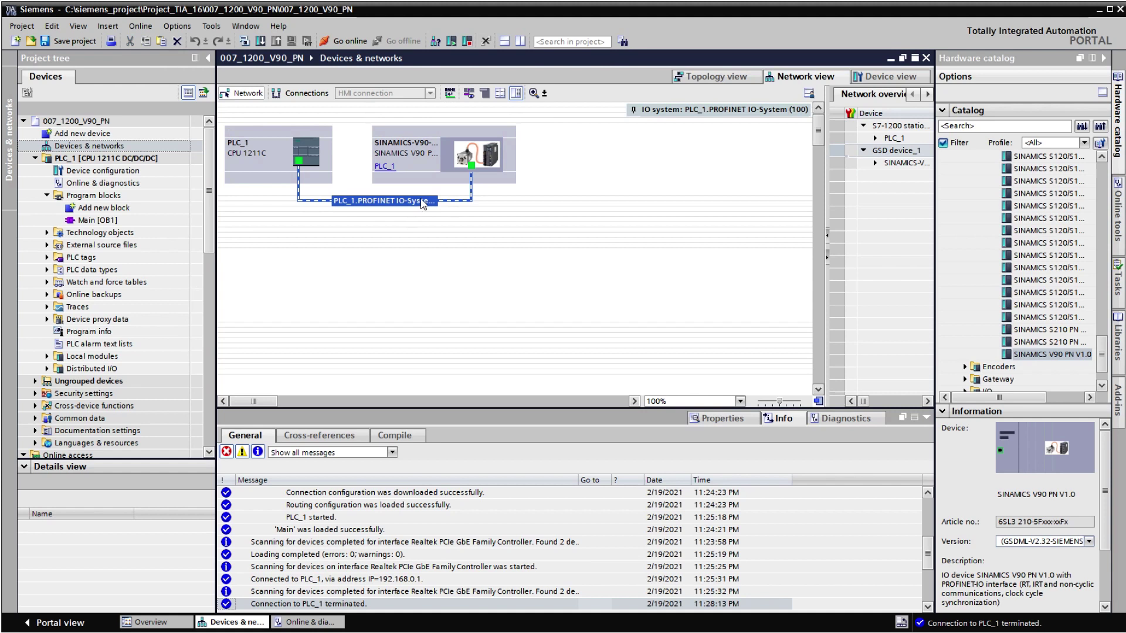
{"action": "left_click", "coordinate": [410, 203]}
{"action": "right_click", "coordinate": [409, 204]}
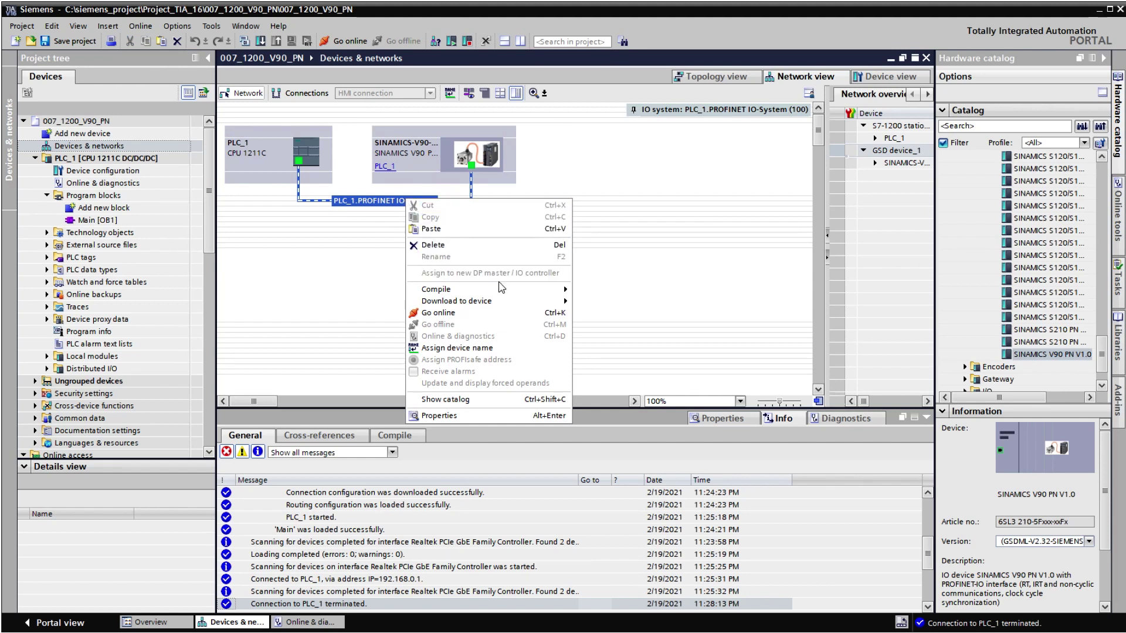
{"action": "left_click", "coordinate": [514, 350]}
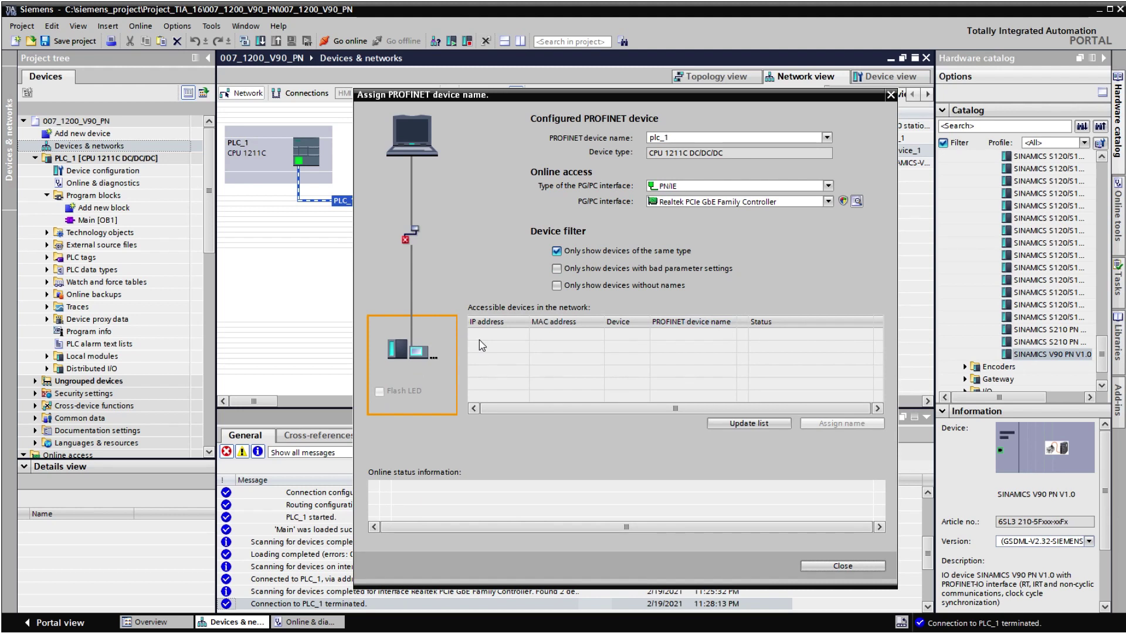
- Update the accessible devices list and assign the PROFINET device name sinamics-v90-pn to the SINAMICS drive at 192.168.0.2
{"action": "left_click", "coordinate": [760, 423]}
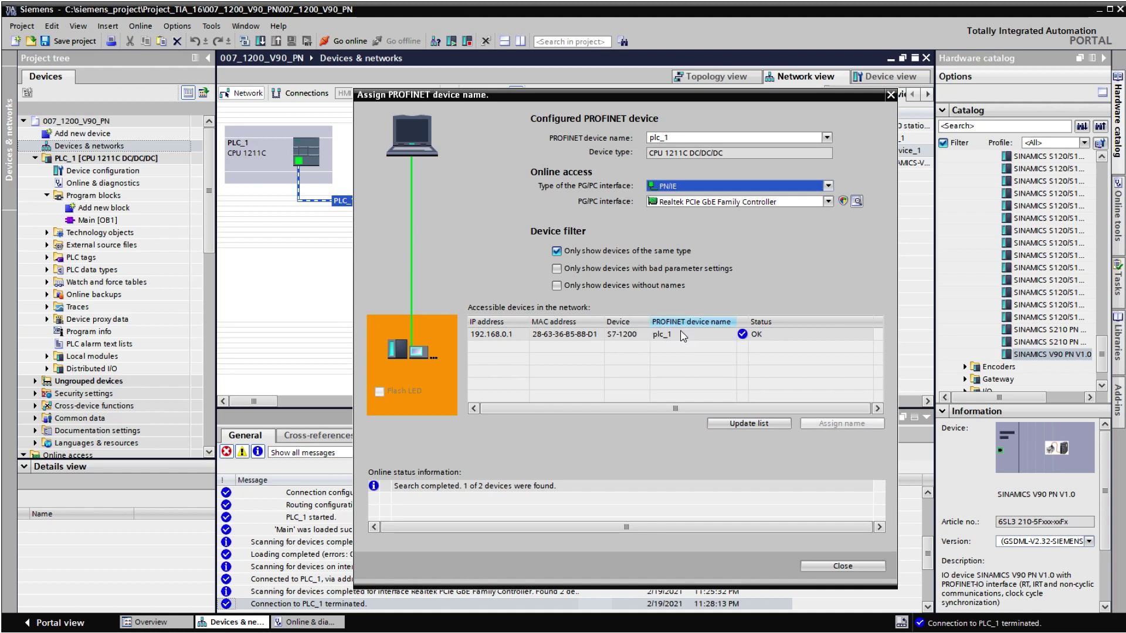
{"action": "left_click", "coordinate": [772, 337]}
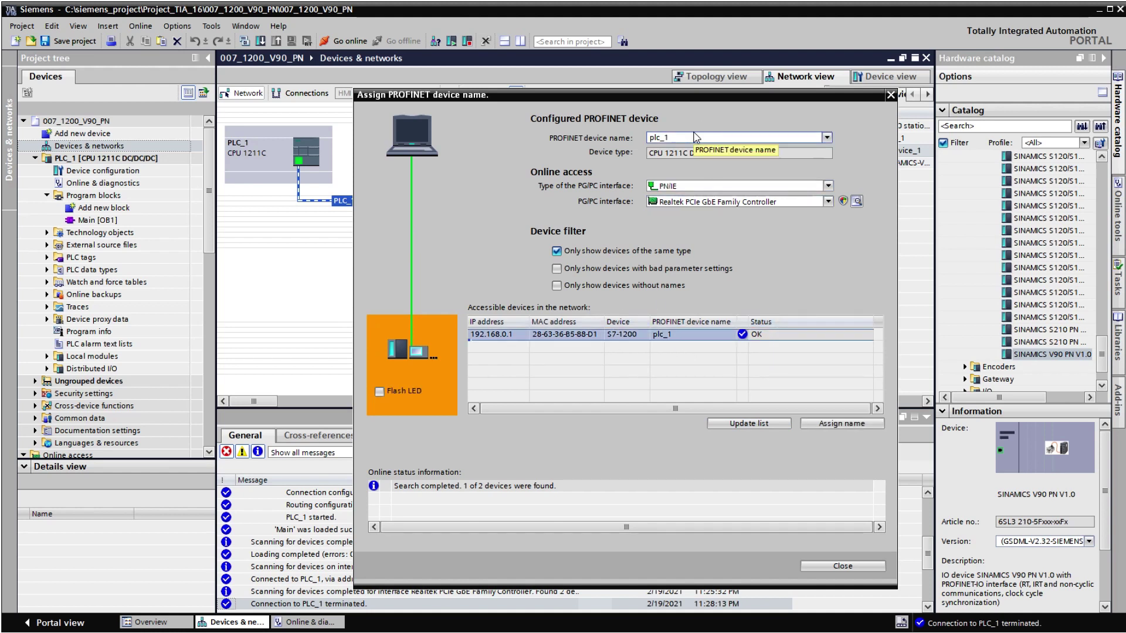
{"action": "left_click", "coordinate": [674, 137]}
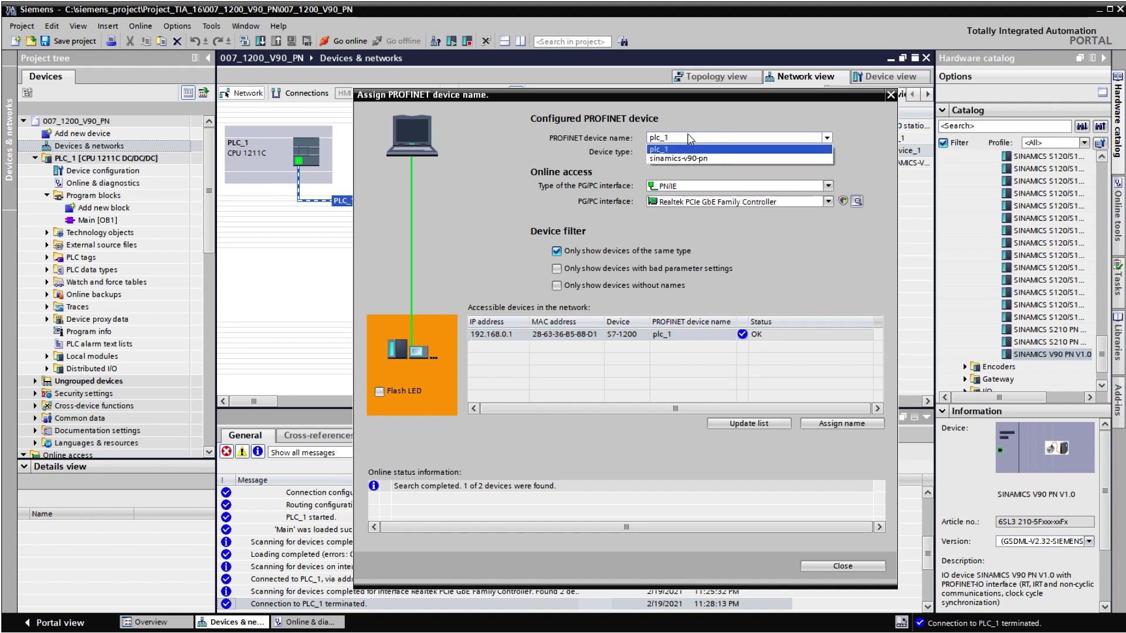
{"action": "left_click", "coordinate": [680, 158]}
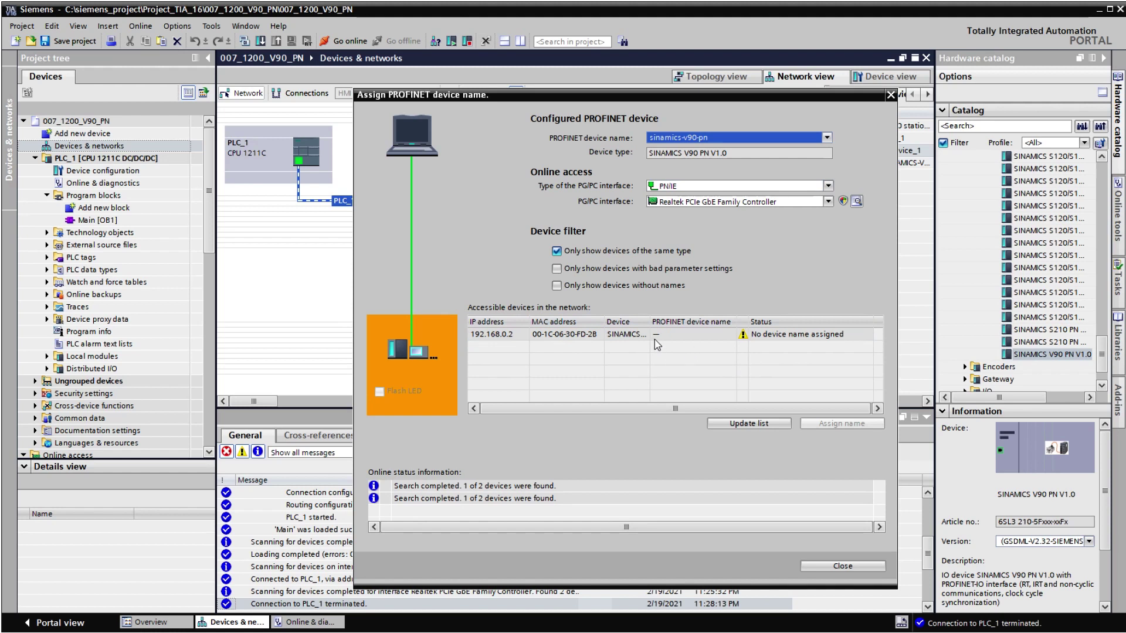
{"action": "left_click", "coordinate": [717, 335]}
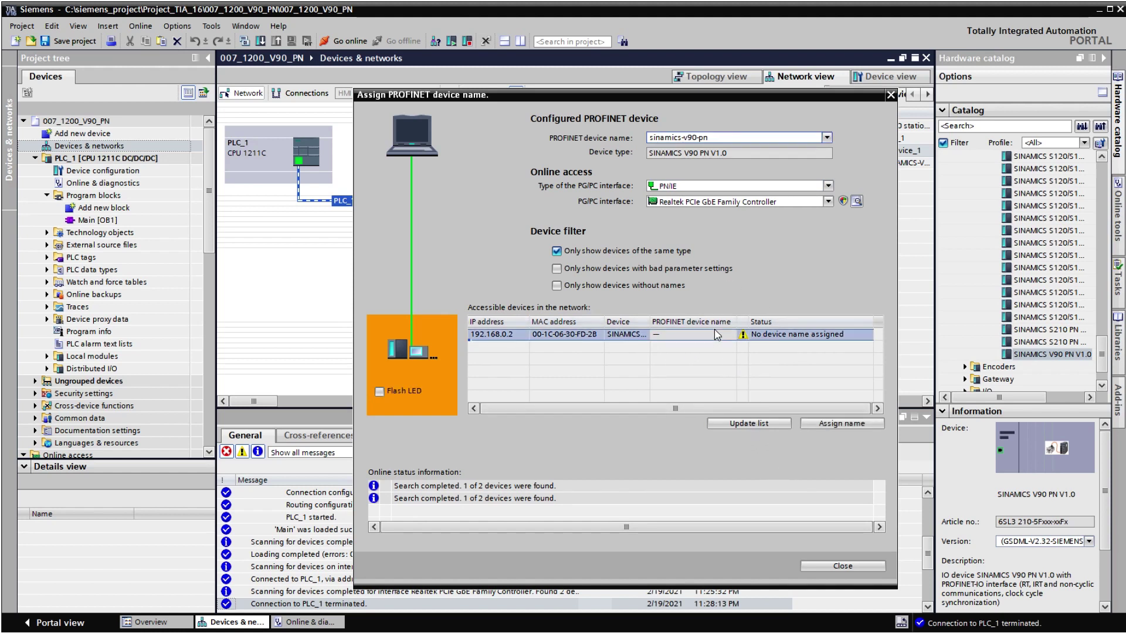
{"action": "left_click", "coordinate": [841, 423]}
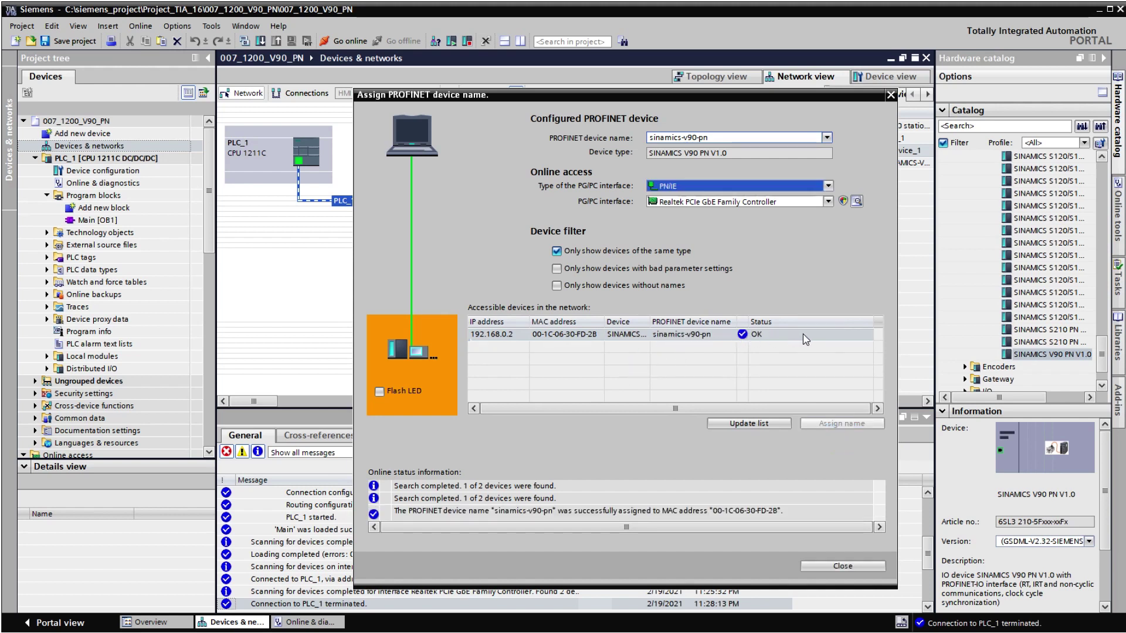
{"action": "left_click", "coordinate": [839, 567]}
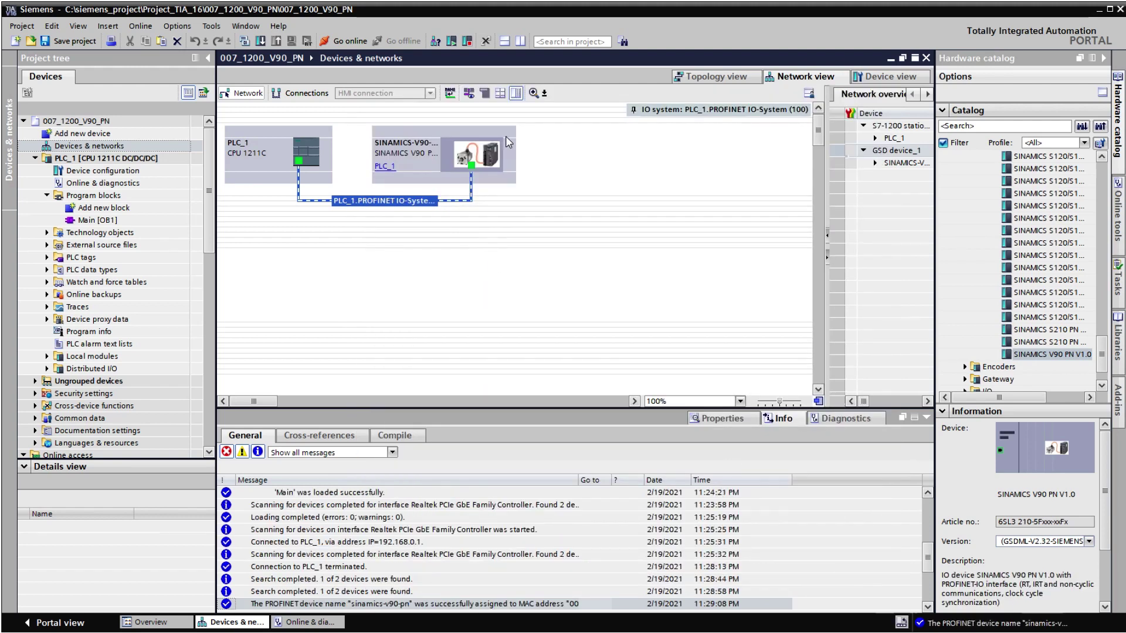
- Move the SINAMICS V90 PN device farther from PLC_1 in the network view and go online with PLC_1
{"action": "left_click_drag", "start_coordinate": [505, 136], "coordinate": [576, 136]}
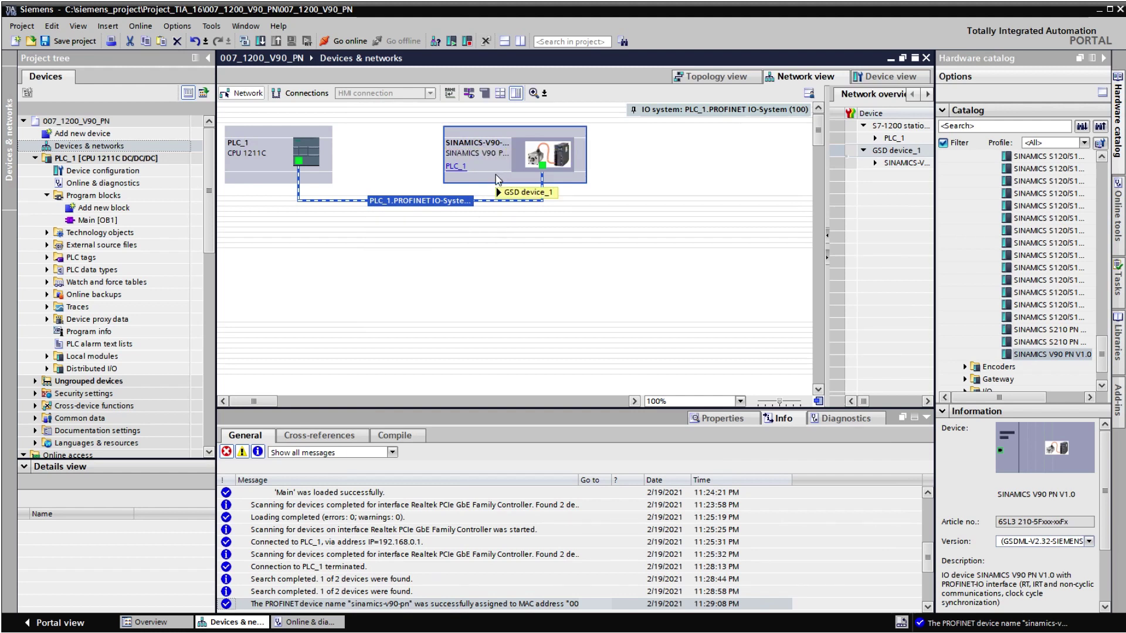
{"action": "left_click", "coordinate": [605, 243]}
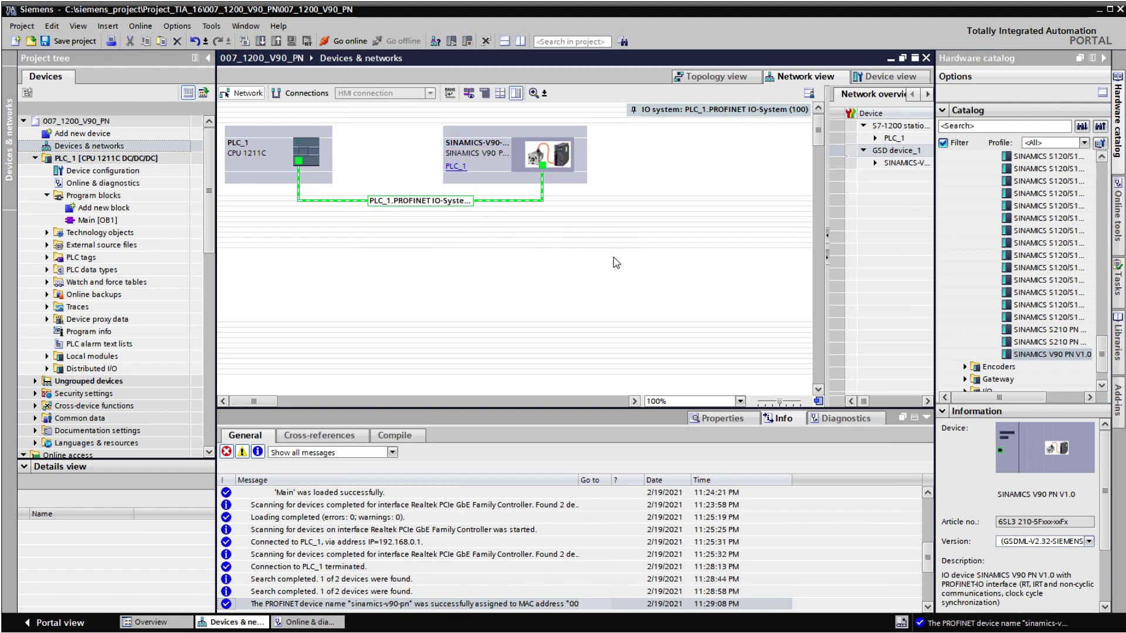
{"action": "left_click", "coordinate": [148, 159]}
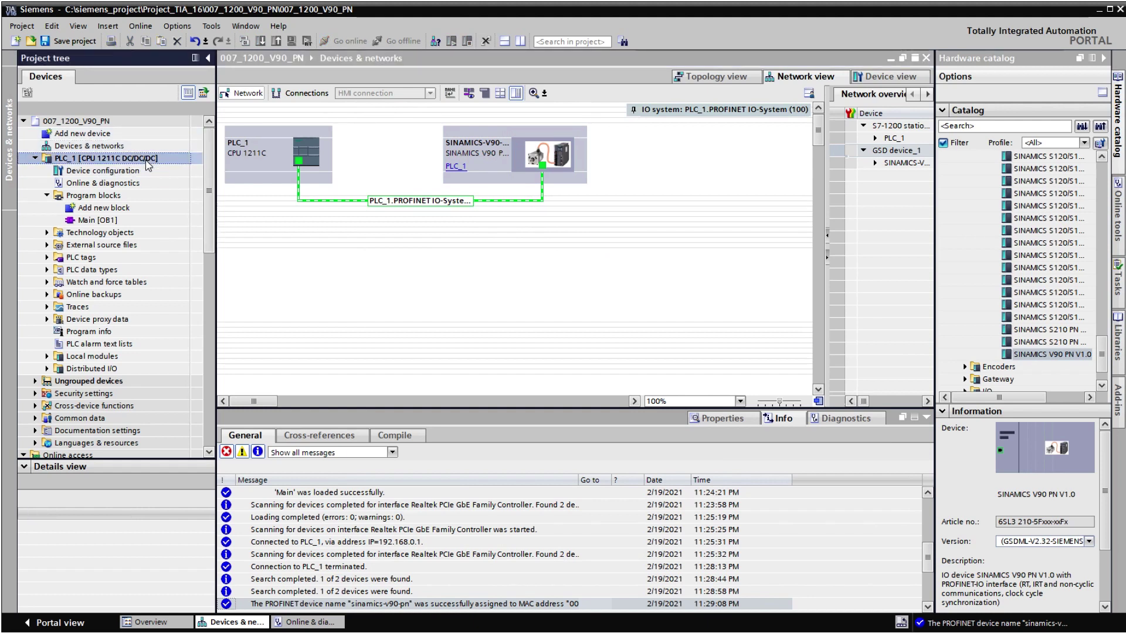
{"action": "left_click", "coordinate": [348, 41]}
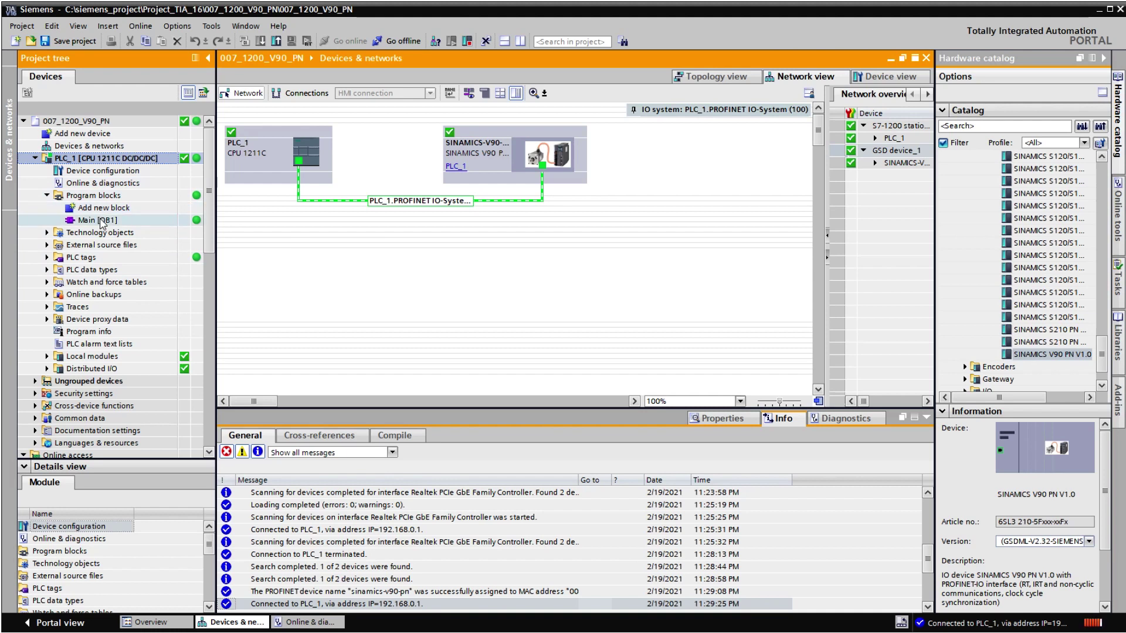
- Check the online status of PLC_1 and the SINAMICS V90 PN in the network view and the accessible devices under Online access
{"action": "left_click", "coordinate": [589, 628]}
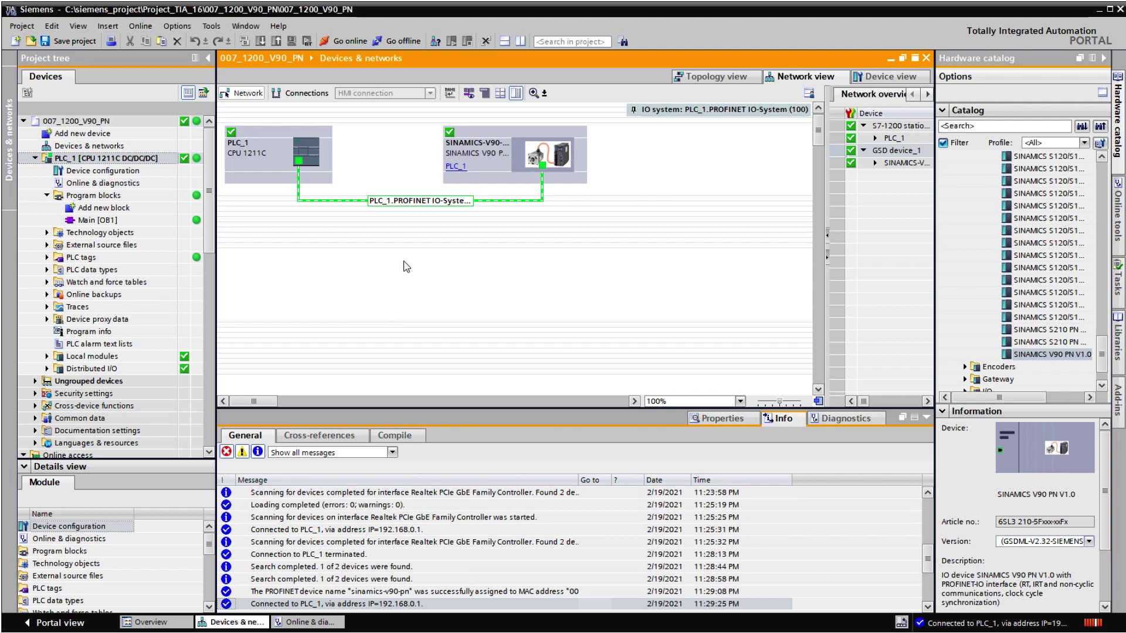
{"action": "right_click", "coordinate": [402, 222]}
{"action": "left_click", "coordinate": [282, 280]}
{"action": "left_click", "coordinate": [491, 164]}
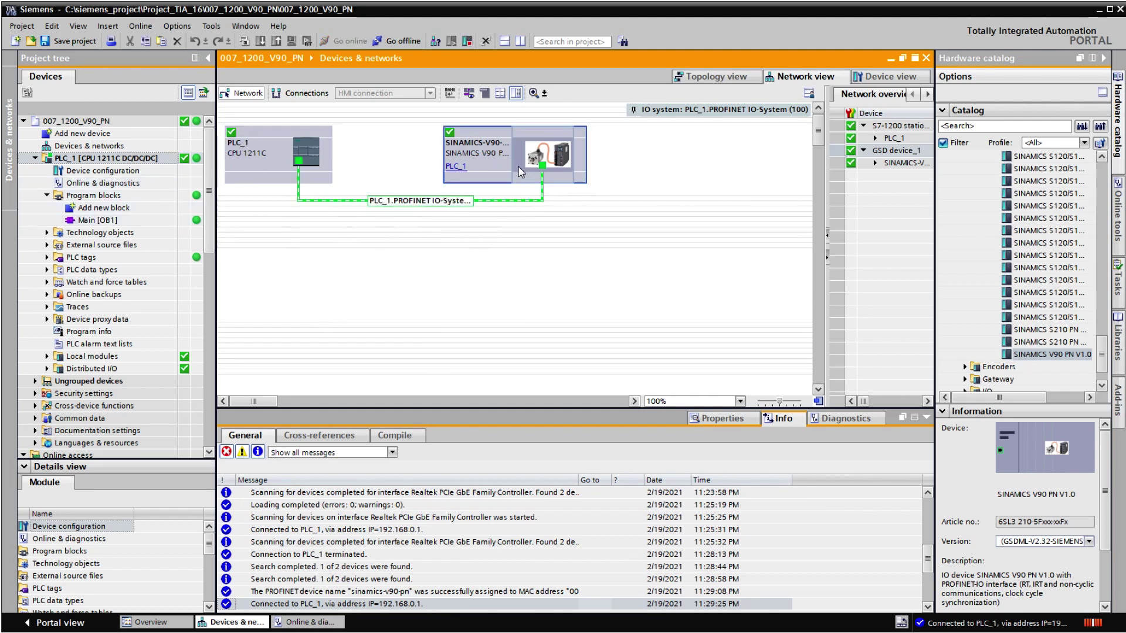
{"action": "left_click", "coordinate": [531, 299]}
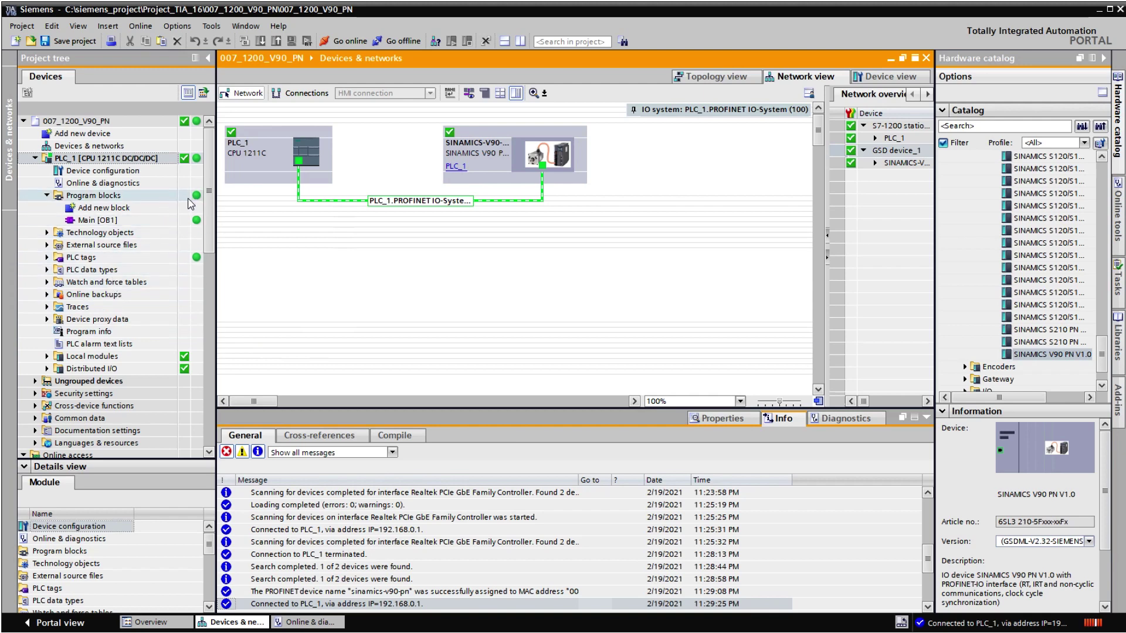
{"action": "scroll", "coordinate": [208, 279], "scroll_direction": "down", "scroll_amount": 4}
{"action": "scroll", "coordinate": [208, 278], "scroll_direction": "down", "scroll_amount": 6}
{"action": "scroll", "coordinate": [208, 279], "scroll_direction": "up", "scroll_amount": 2}
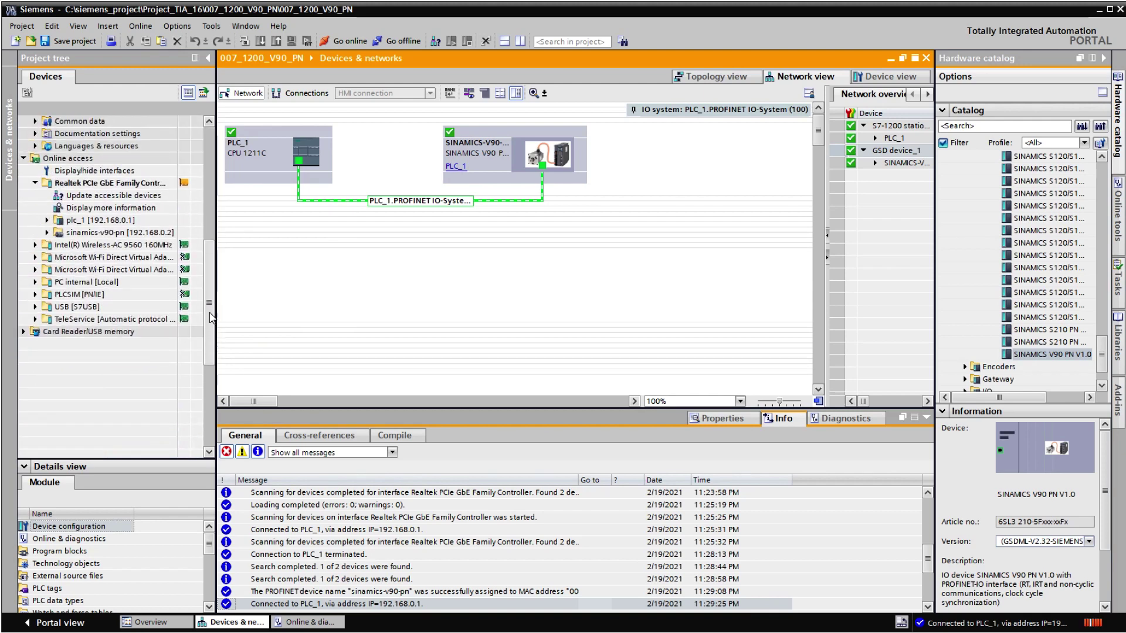
- Switch to SINAMICS V-ASSISTANT and review the drive's Trace signals and Monitor status diagnostics
{"action": "mouse_move", "coordinate": [586, 624]}
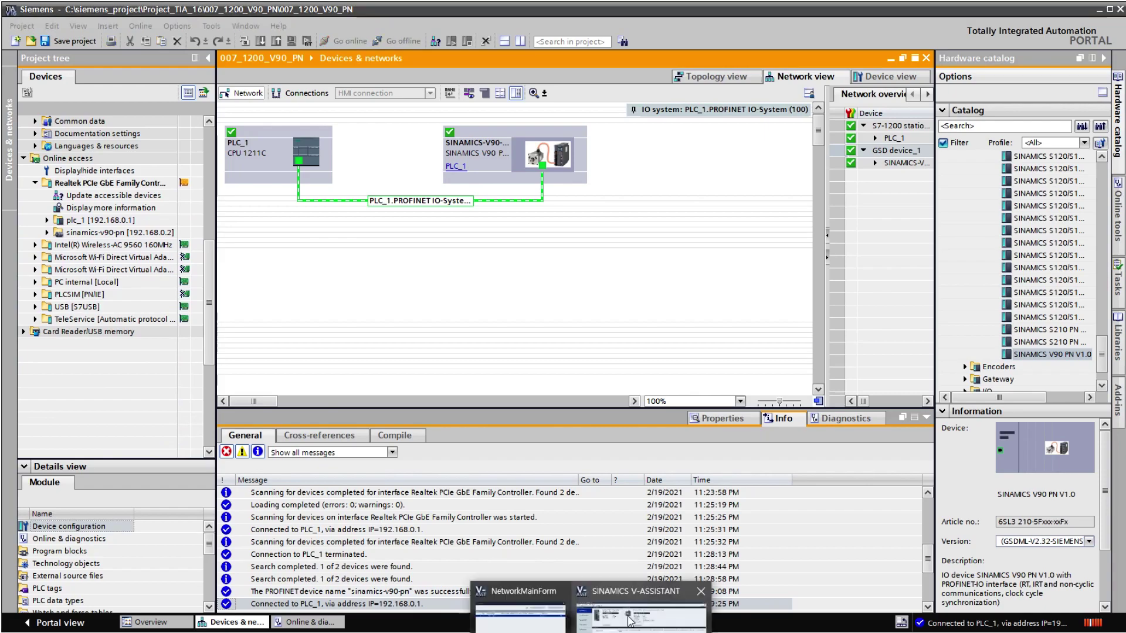
{"action": "left_click", "coordinate": [633, 604]}
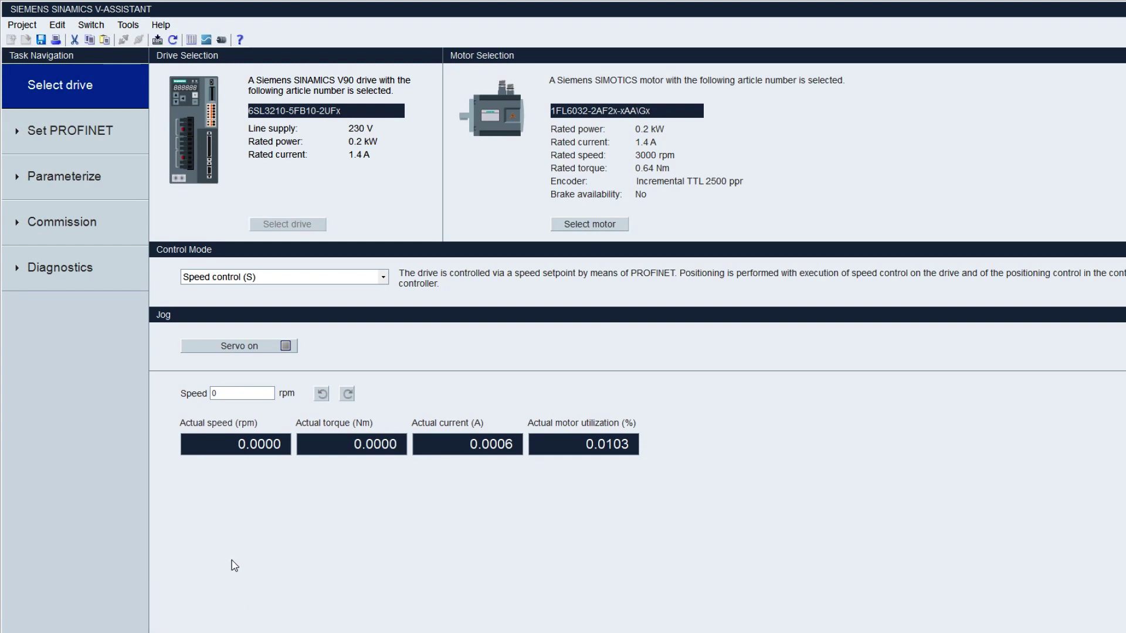
{"action": "left_click", "coordinate": [51, 264]}
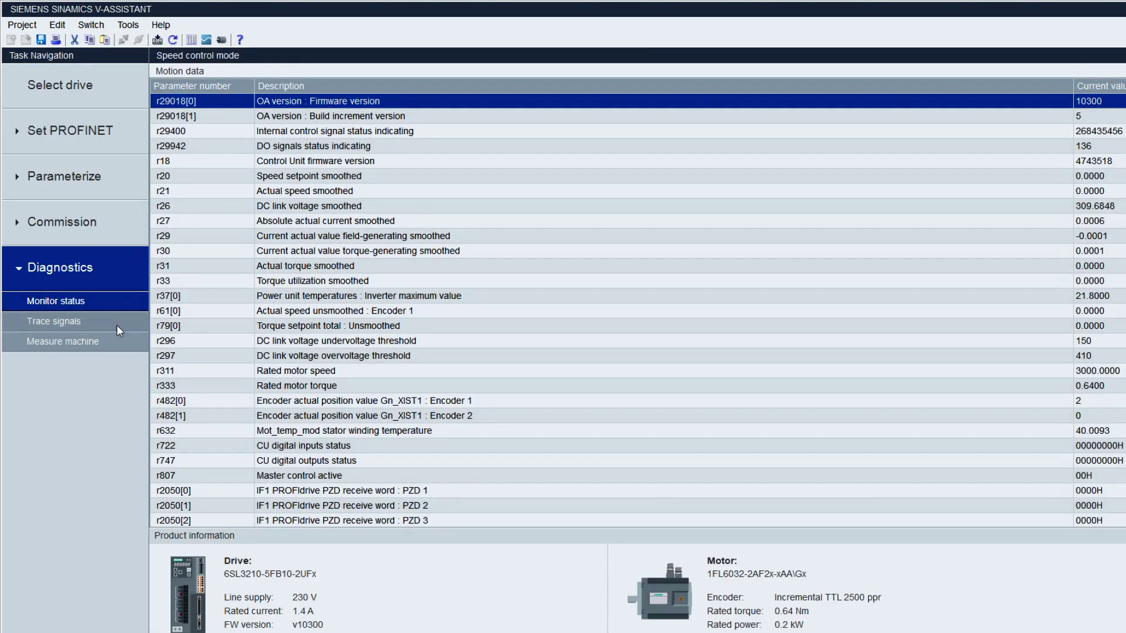
{"action": "left_click", "coordinate": [116, 322]}
{"action": "left_click", "coordinate": [104, 349]}
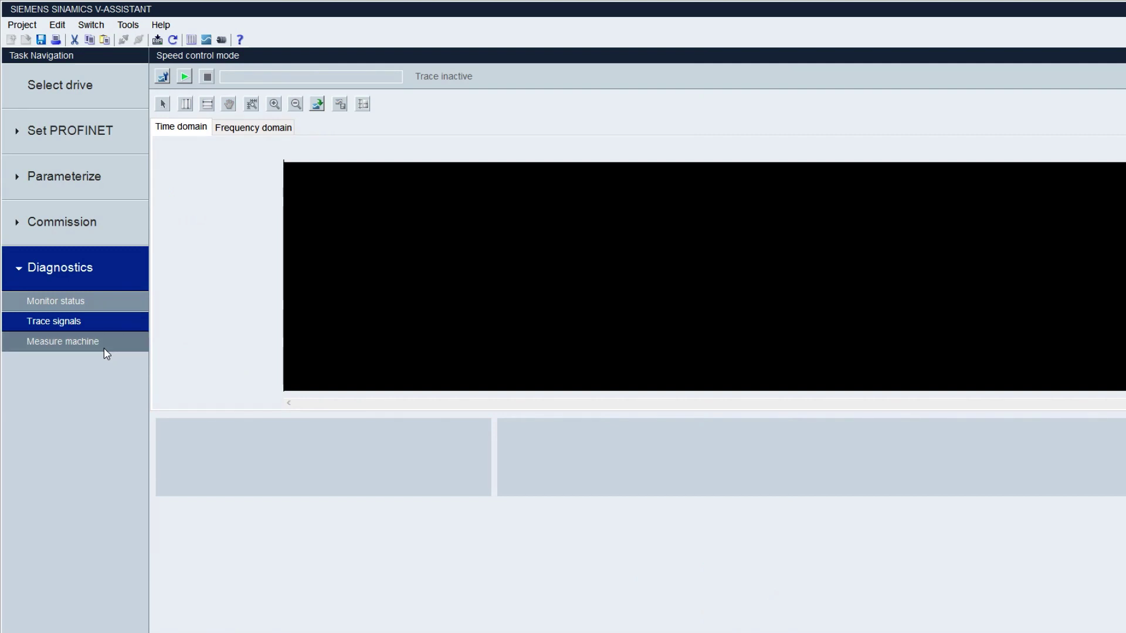
{"action": "left_click", "coordinate": [98, 323]}
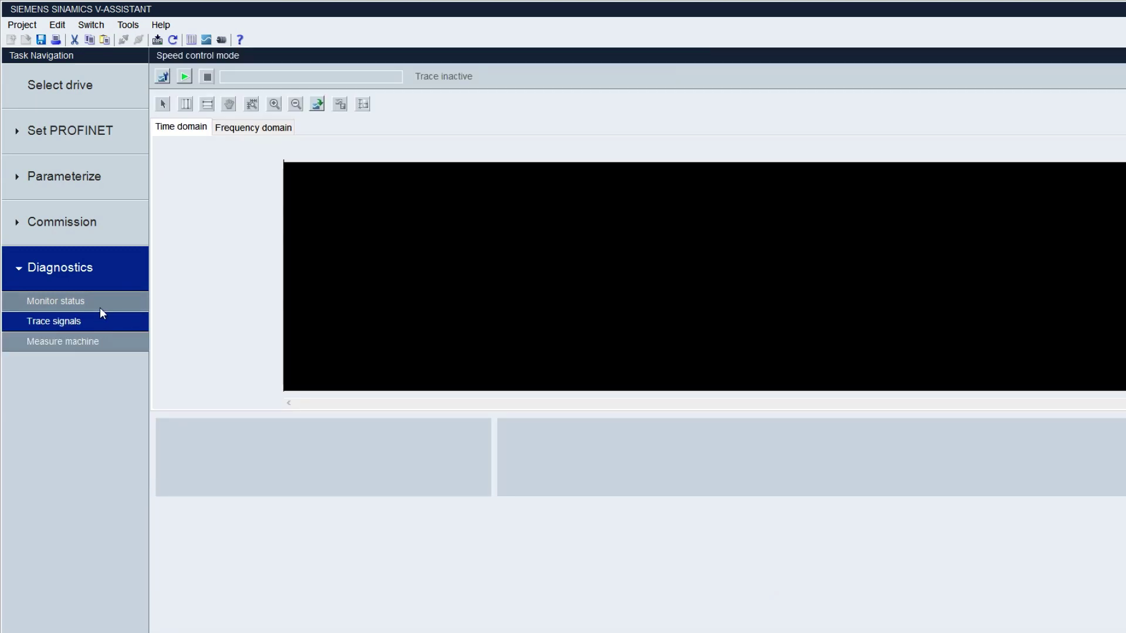
{"action": "left_click", "coordinate": [100, 306]}
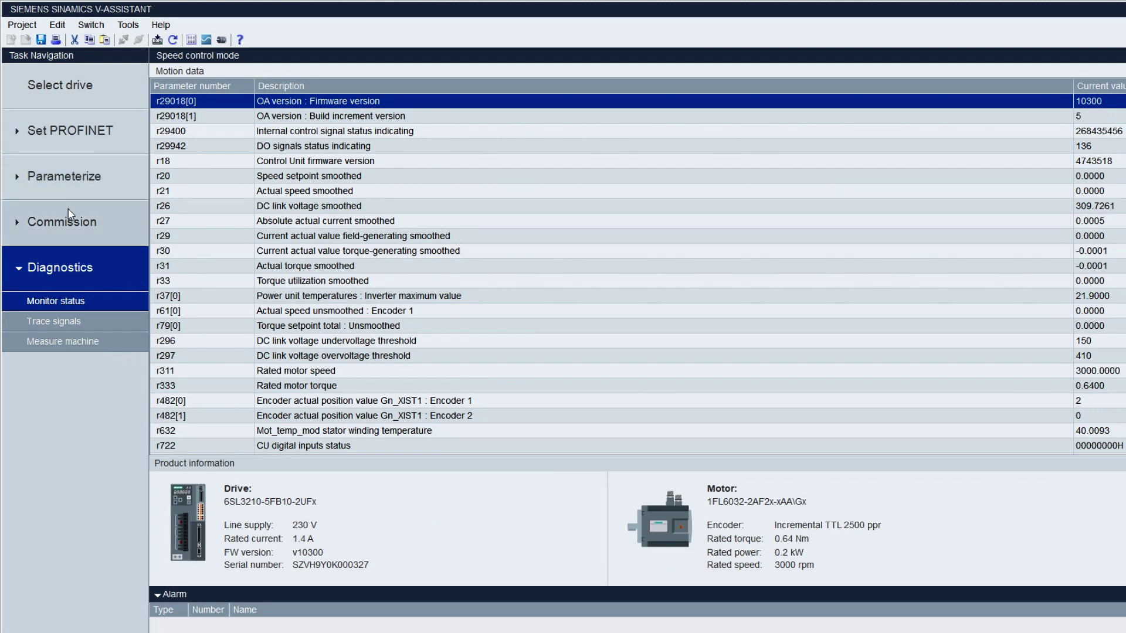
- Review the drive's PROFINET telegram and network configuration, torque and speed limits, and input/output settings
{"action": "left_click", "coordinate": [80, 144]}
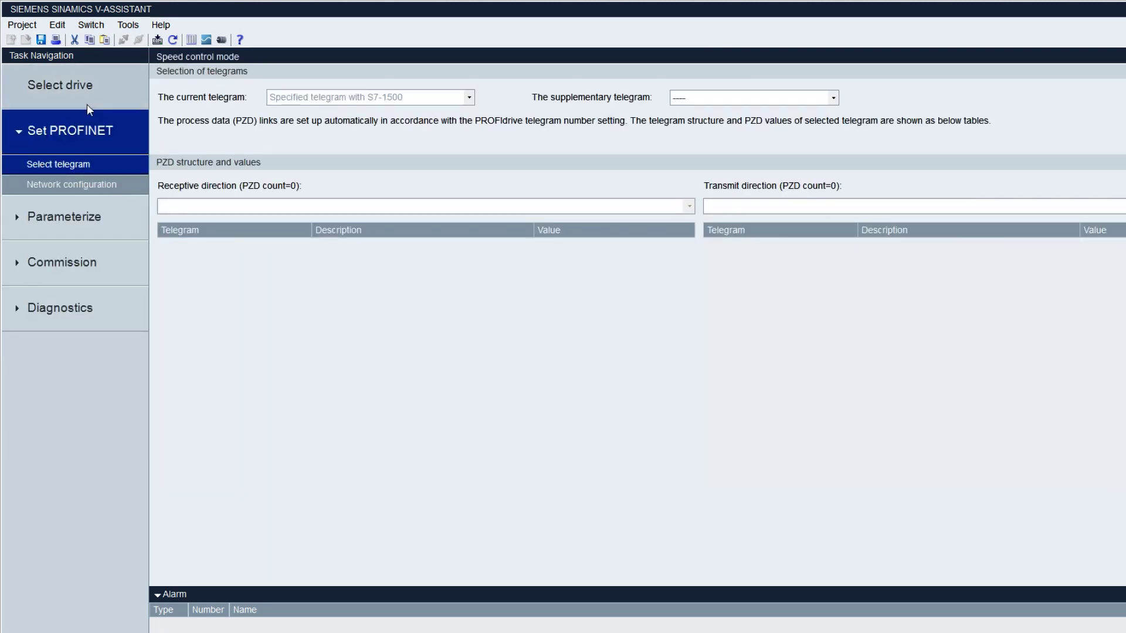
{"action": "left_click", "coordinate": [97, 183]}
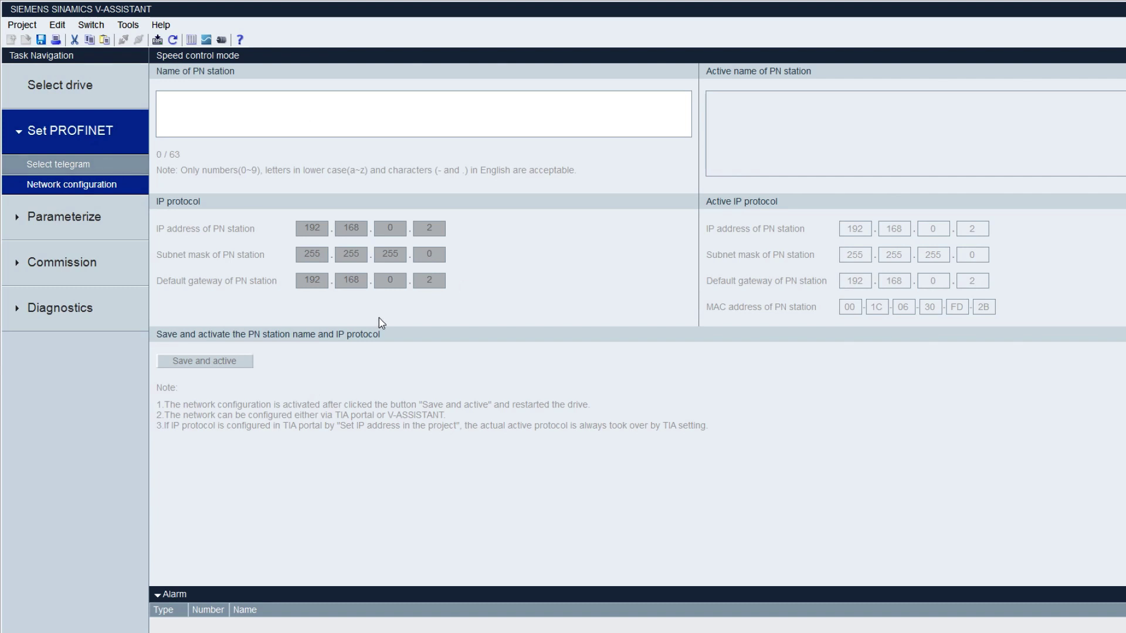
{"action": "left_click", "coordinate": [114, 226]}
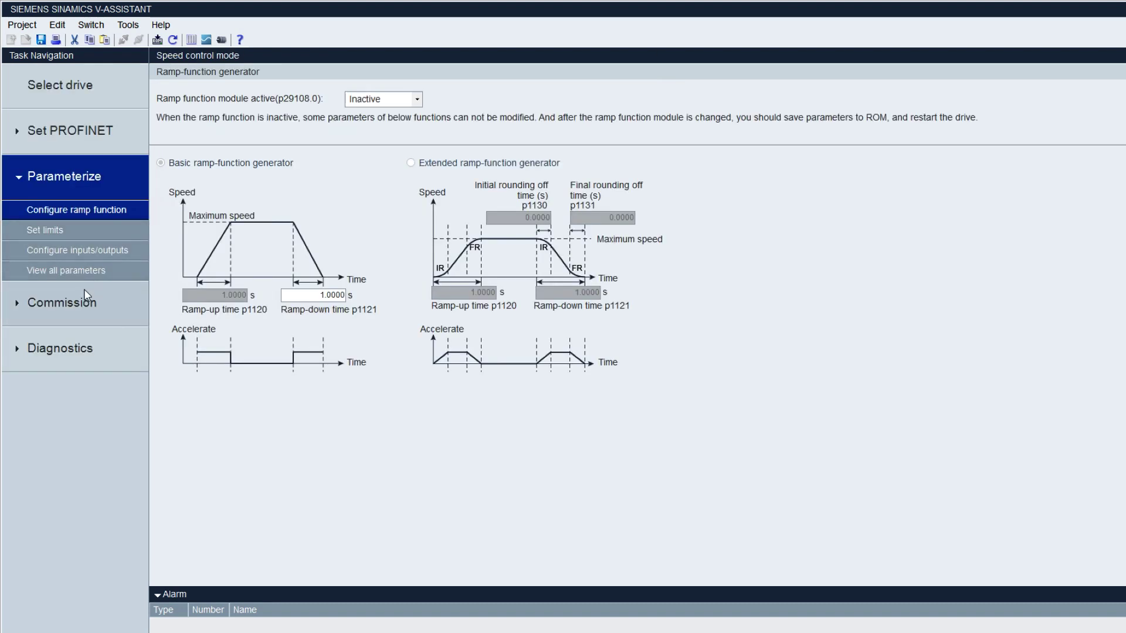
{"action": "left_click", "coordinate": [88, 231]}
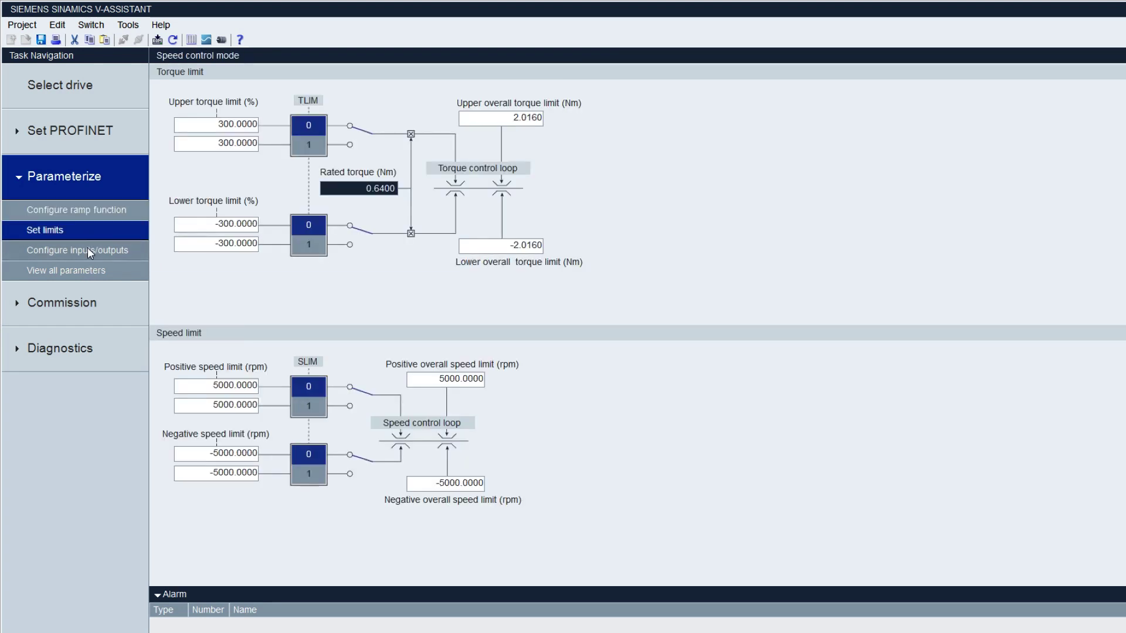
{"action": "left_click", "coordinate": [86, 249]}
{"action": "left_click", "coordinate": [95, 293]}
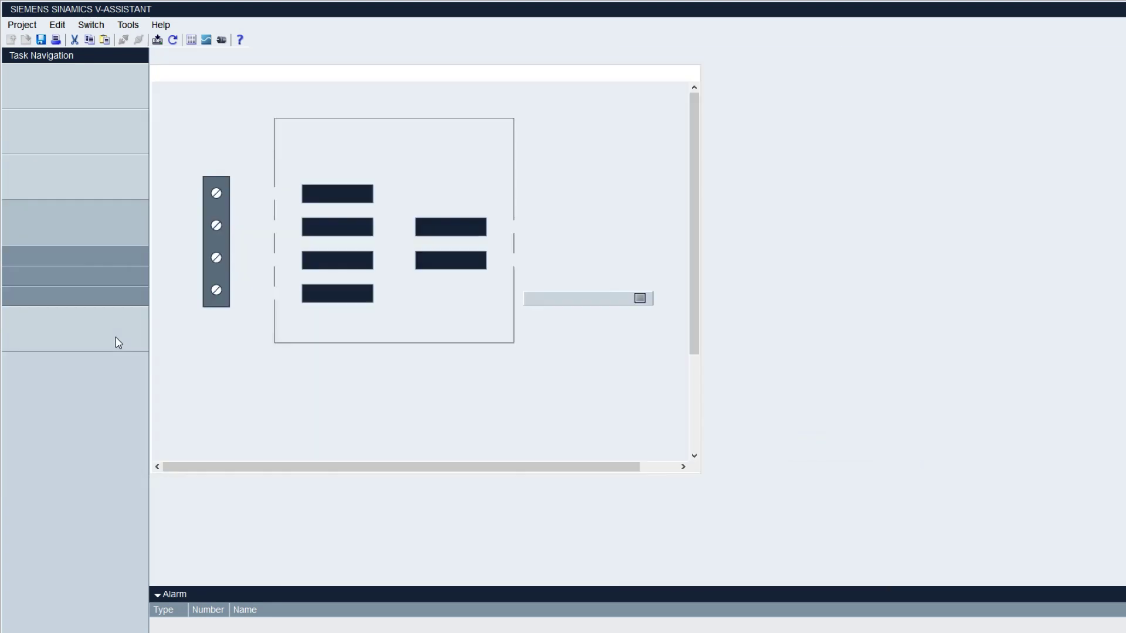
{"action": "left_click", "coordinate": [87, 132]}
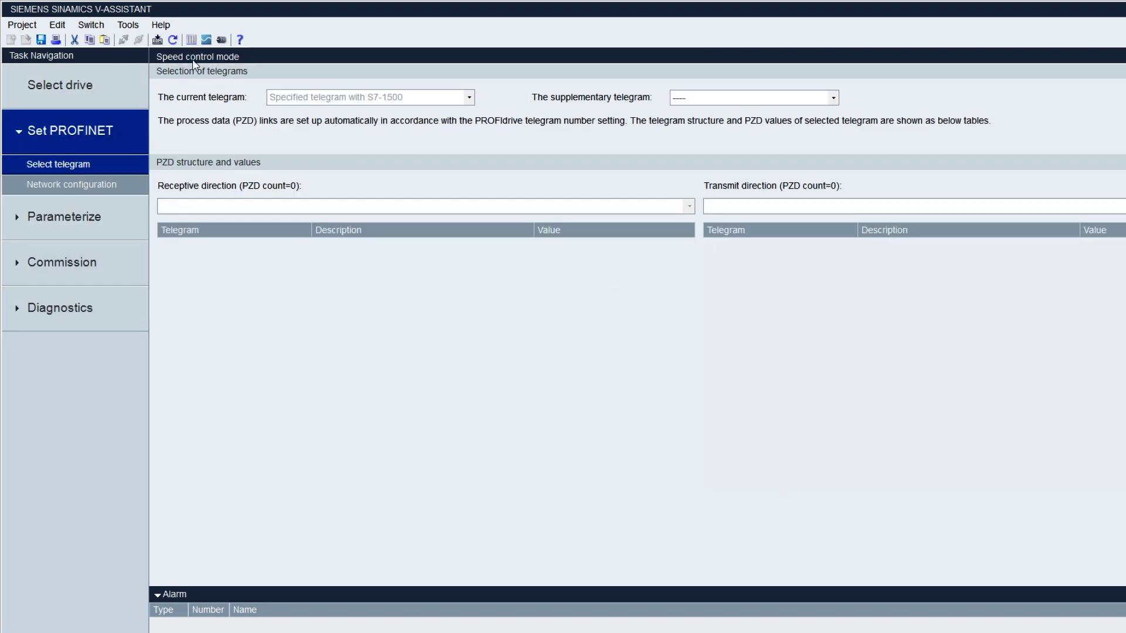
- In the full parameter list, set p922 (IF1 PROFIdrive PZD telegram selection) to Standard telegram 1 and upload the parameters
{"action": "left_click", "coordinate": [187, 40]}
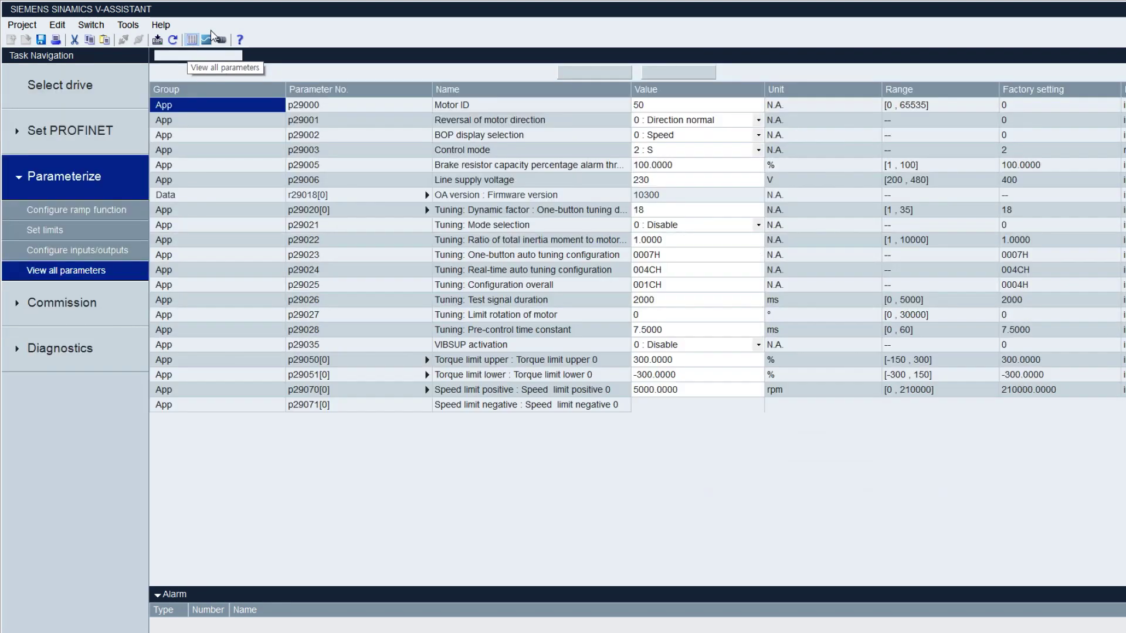
{"action": "left_click", "coordinate": [562, 170]}
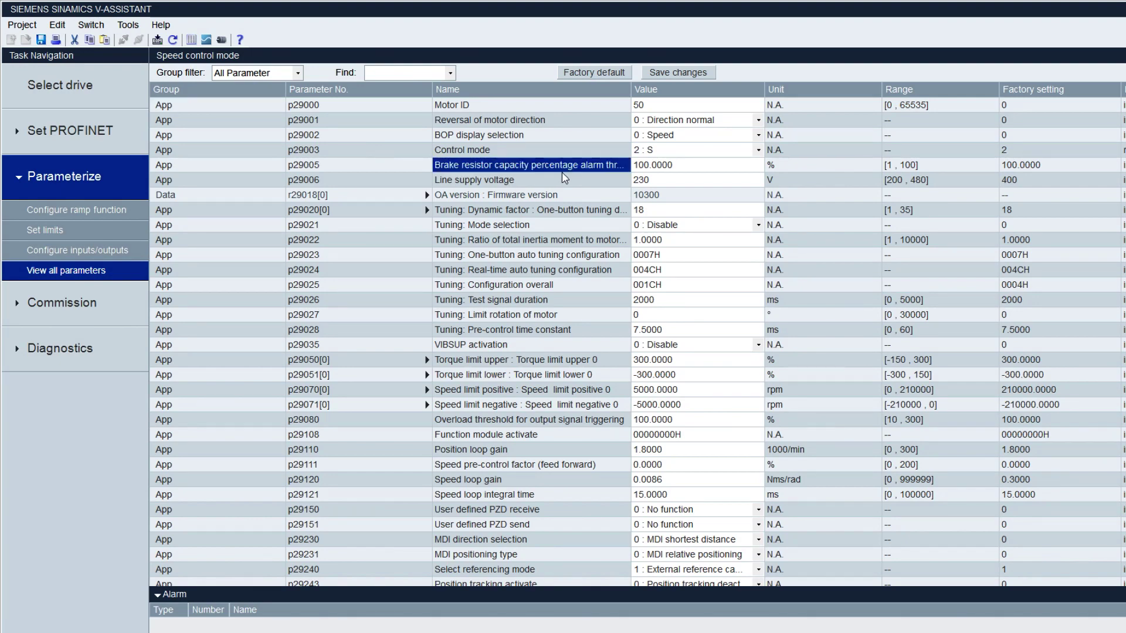
{"action": "scroll", "coordinate": [547, 210], "scroll_direction": "down", "scroll_amount": 1}
{"action": "scroll", "coordinate": [545, 210], "scroll_direction": "down", "scroll_amount": 8}
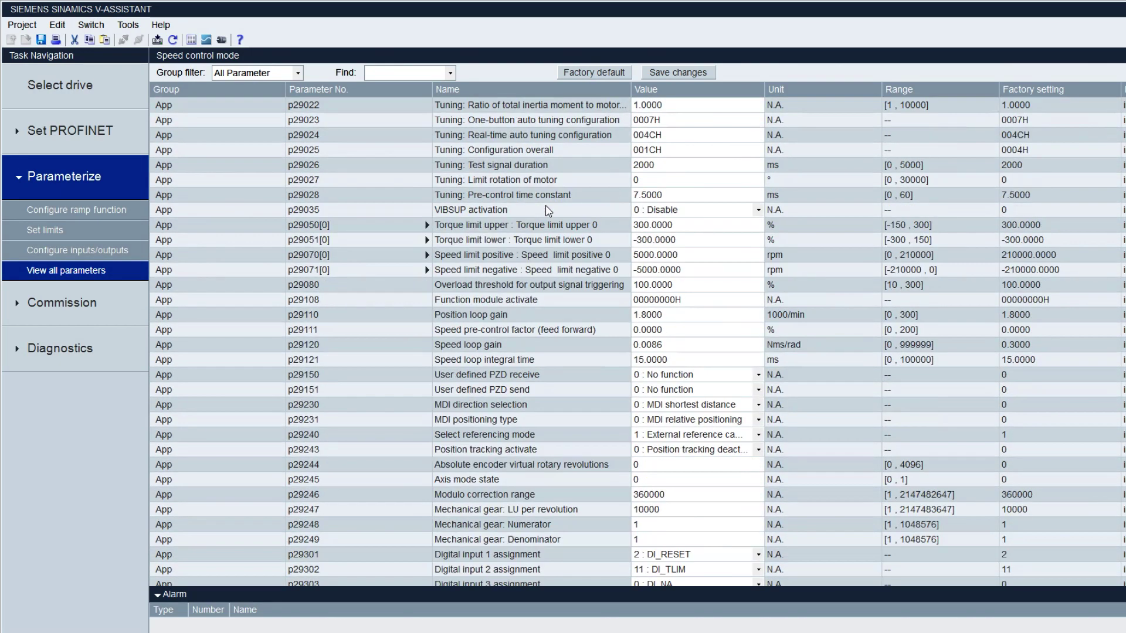
{"action": "scroll", "coordinate": [547, 210], "scroll_direction": "down", "scroll_amount": 10}
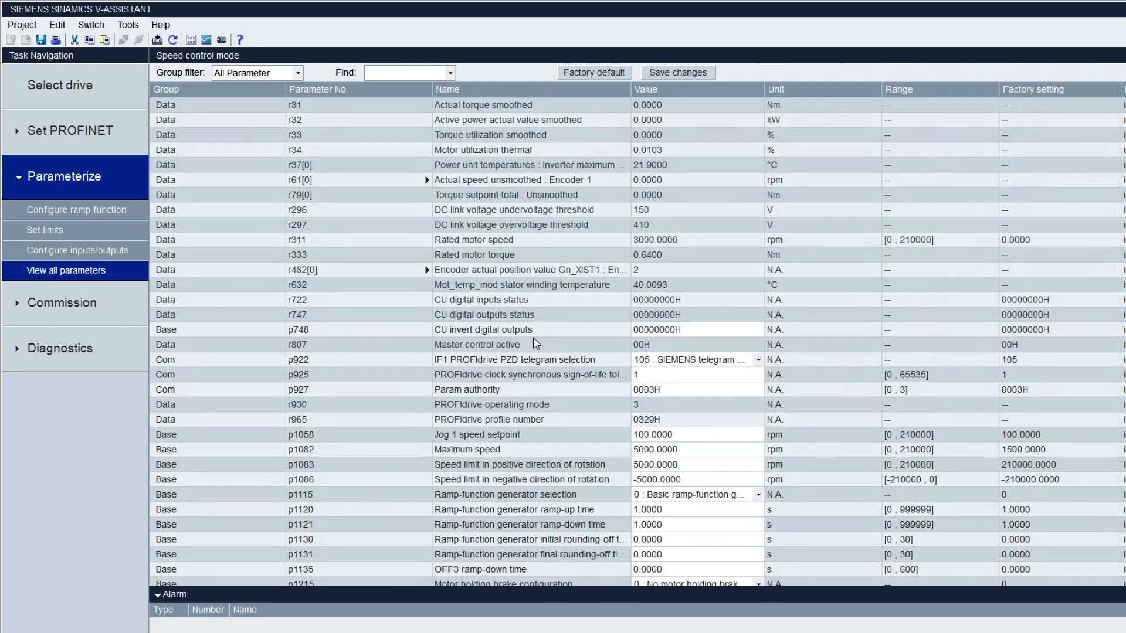
{"action": "left_click", "coordinate": [533, 355]}
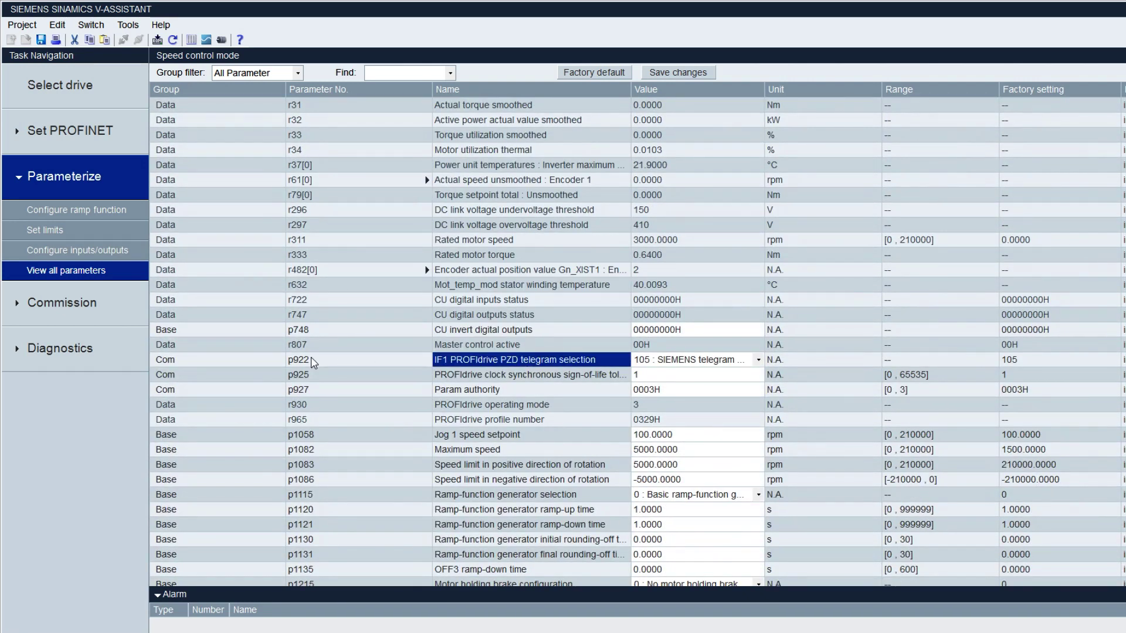
{"action": "left_click", "coordinate": [313, 358]}
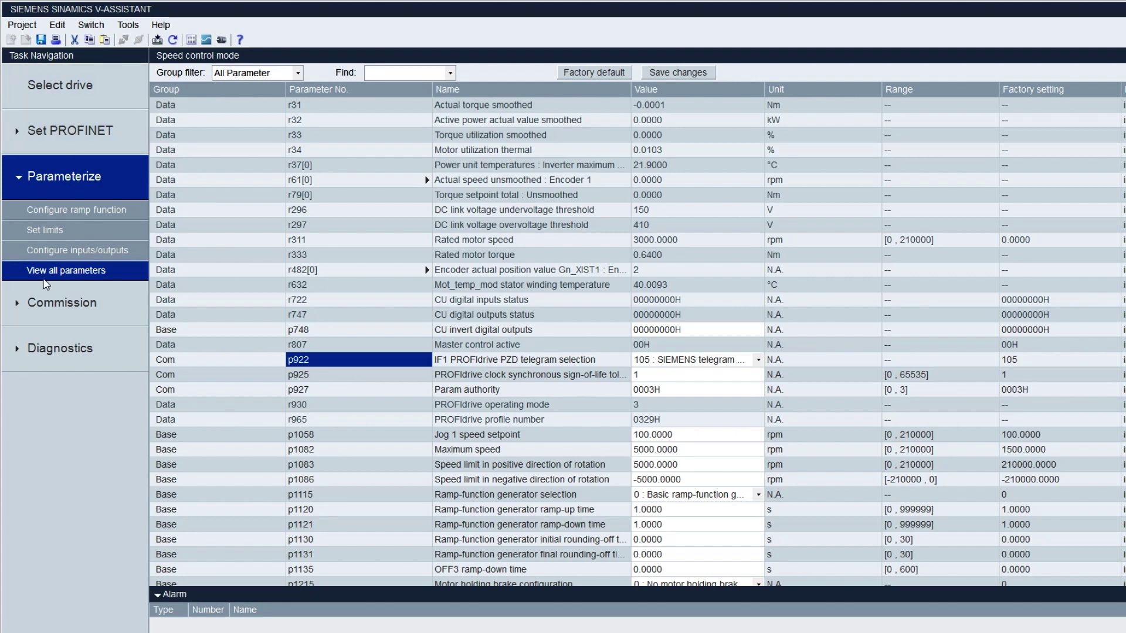
{"action": "left_click", "coordinate": [484, 362]}
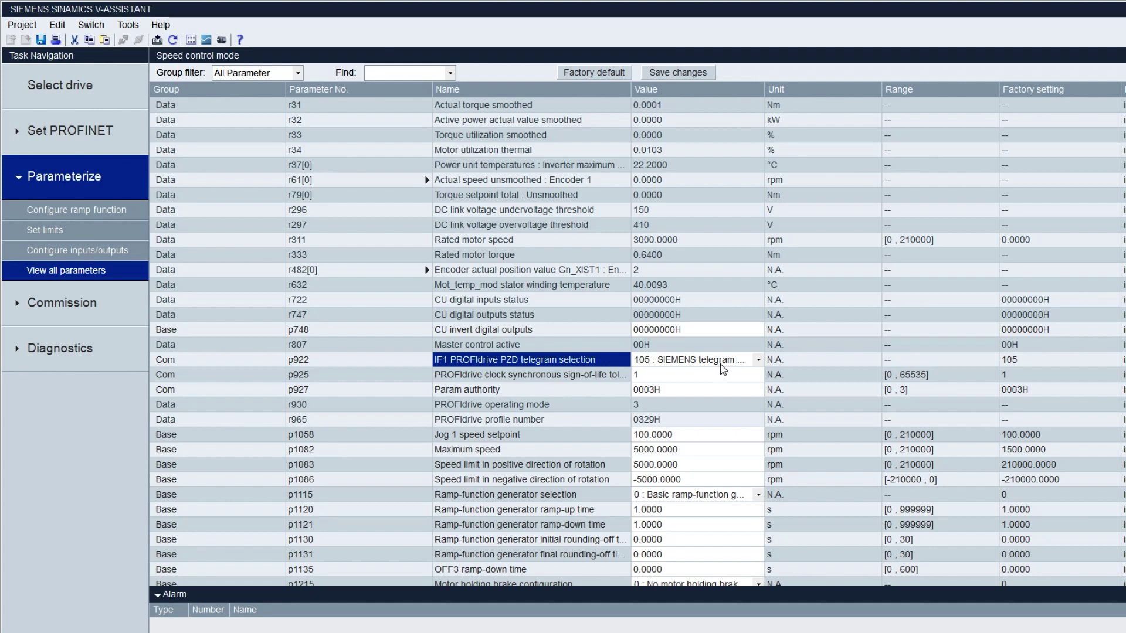
{"action": "left_click", "coordinate": [759, 361]}
{"action": "scroll", "coordinate": [747, 381], "scroll_direction": "up", "scroll_amount": 1}
{"action": "left_click", "coordinate": [729, 378]}
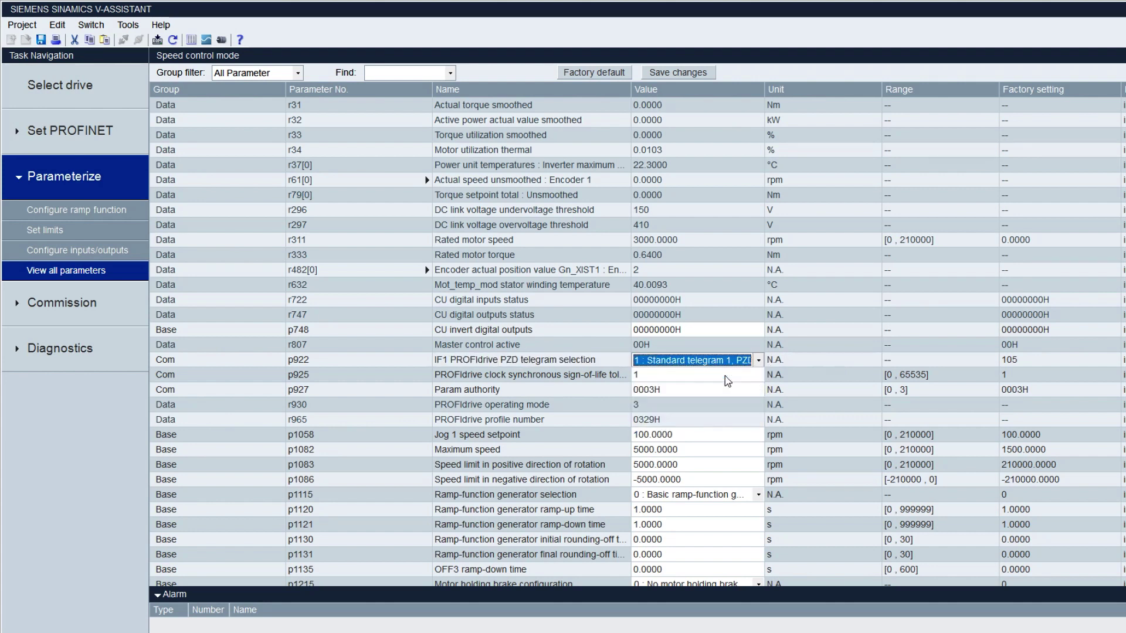
{"action": "left_click", "coordinate": [833, 299]}
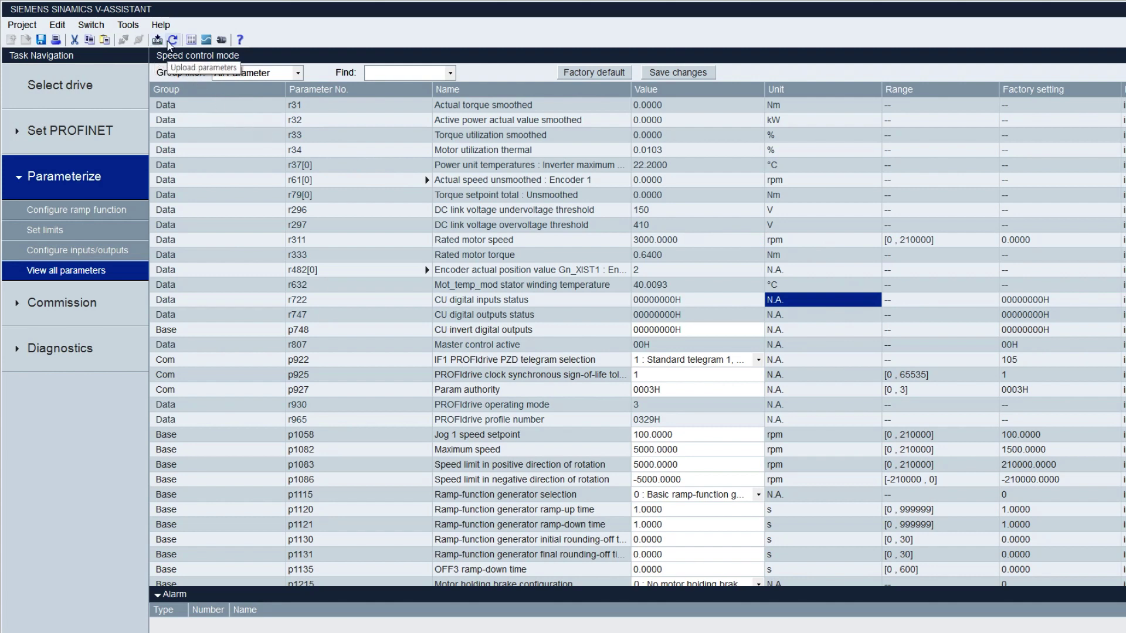
{"action": "left_click", "coordinate": [170, 43]}
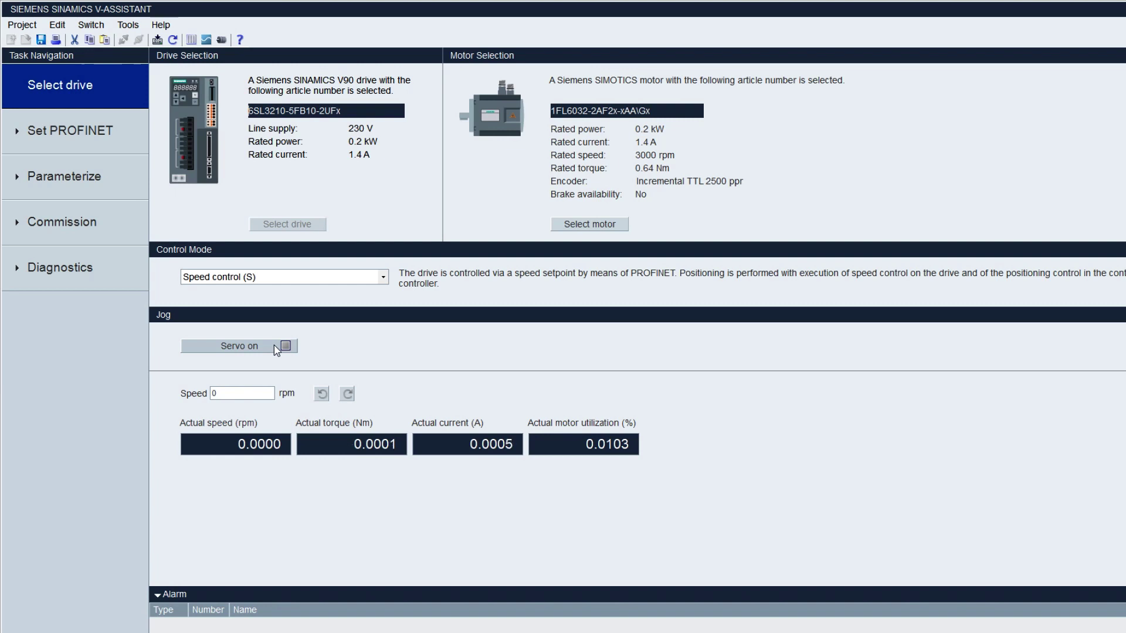
- Turn the servo on for jogging and set the jog speed to 100 rpm
{"action": "left_click", "coordinate": [275, 345]}
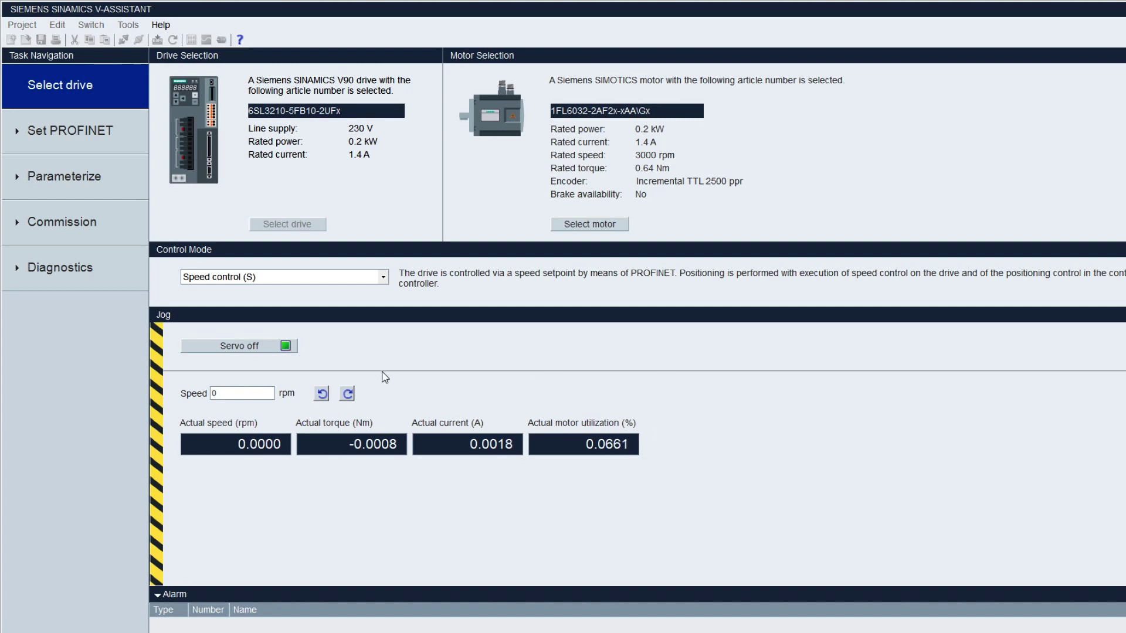
{"action": "double_click", "coordinate": [241, 393]}
{"action": "type", "text": "100"}
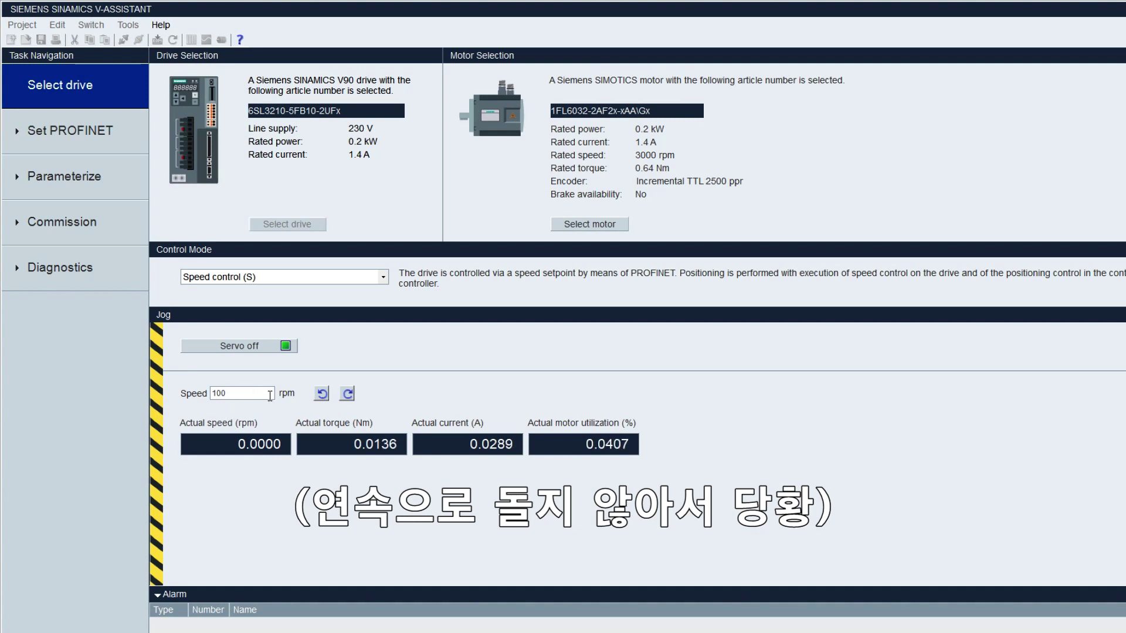
- Try a jog speed of 200 rpm, then reset the speed to 0 and turn the servo off
{"action": "left_click_drag", "start_coordinate": [270, 393], "coordinate": [85, 386]}
{"action": "type", "text": "200"}
{"action": "key", "text": "Return"}
{"action": "double_click", "coordinate": [232, 392]}
{"action": "type", "text": "0"}
{"action": "left_click", "coordinate": [245, 350]}
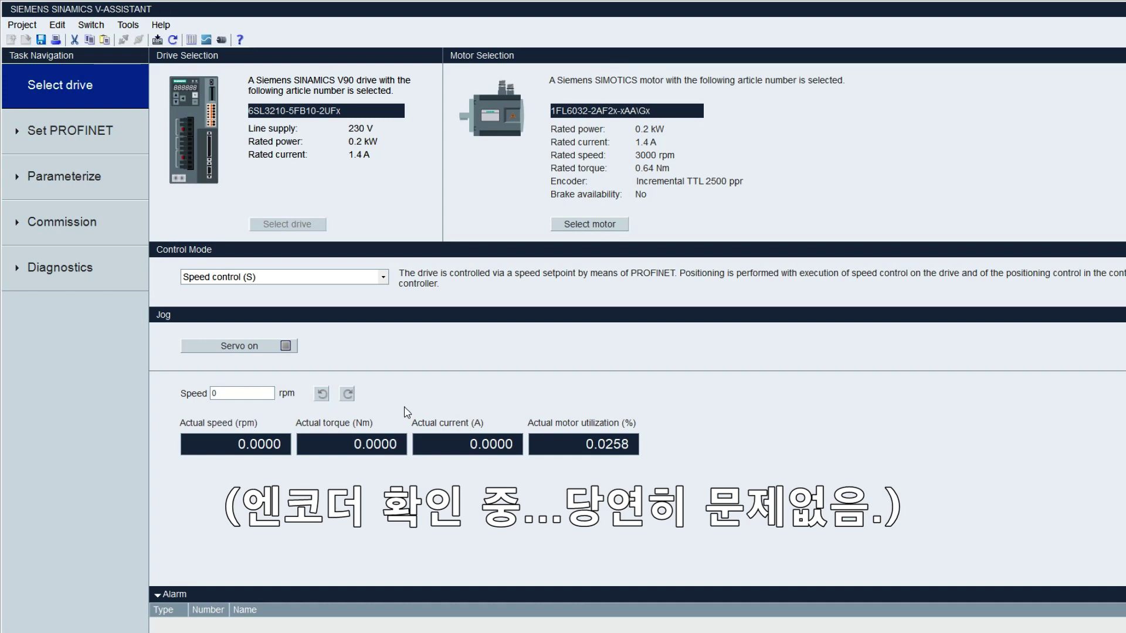
- Turn the servo on again and jog the motor clockwise at 100 rpm
{"action": "left_click", "coordinate": [277, 347]}
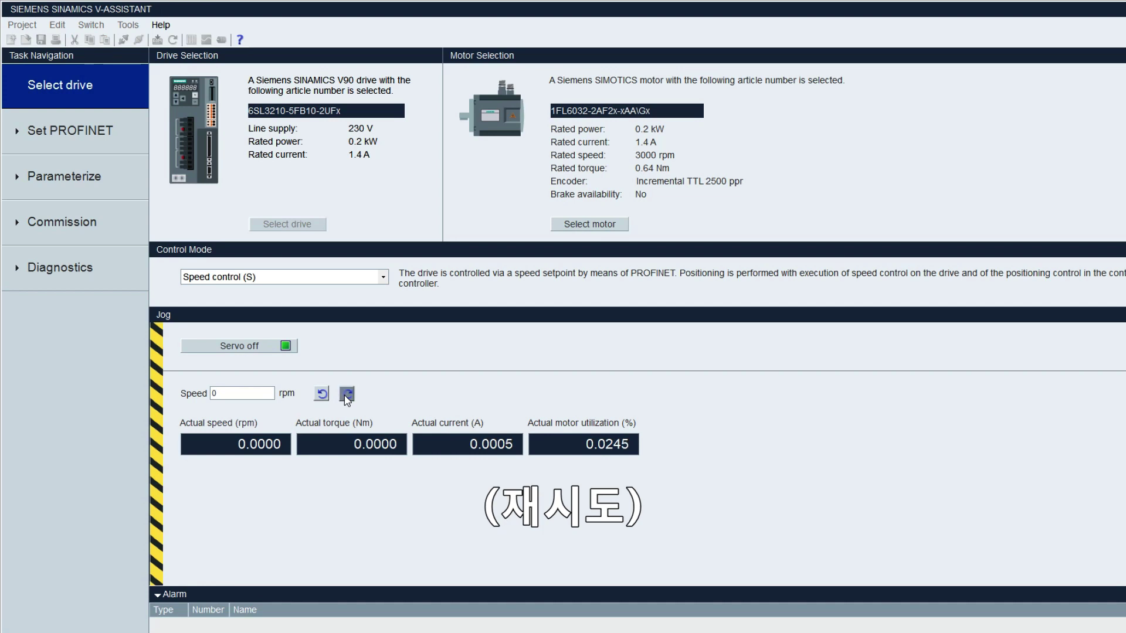
{"action": "type", "text": "100"}
{"action": "left_click", "coordinate": [350, 397]}
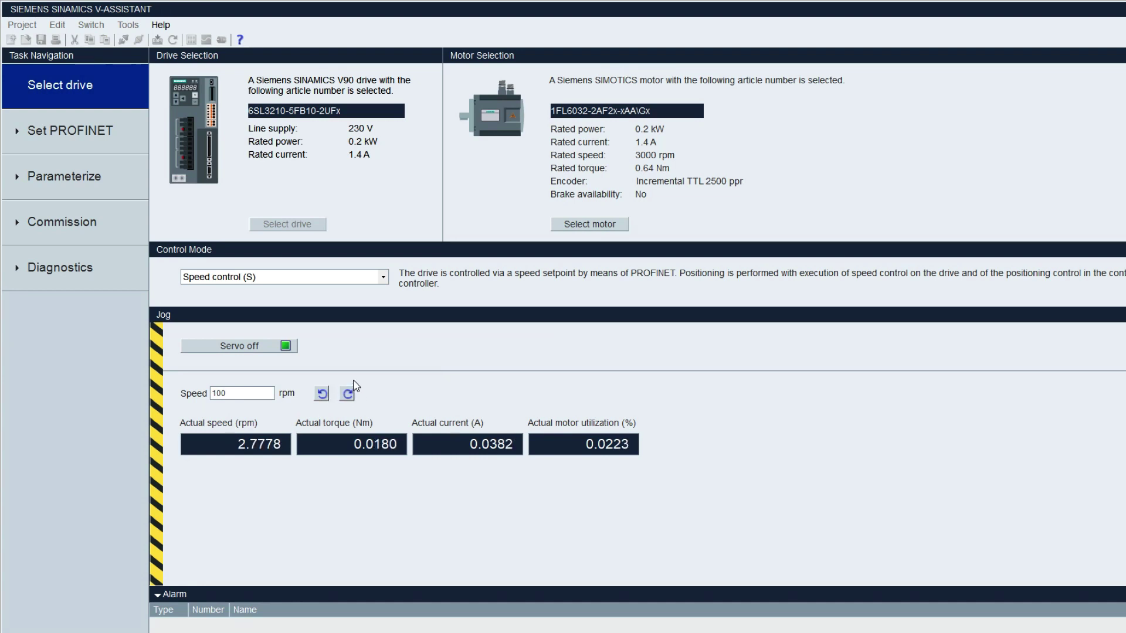
{"action": "left_click", "coordinate": [352, 399]}
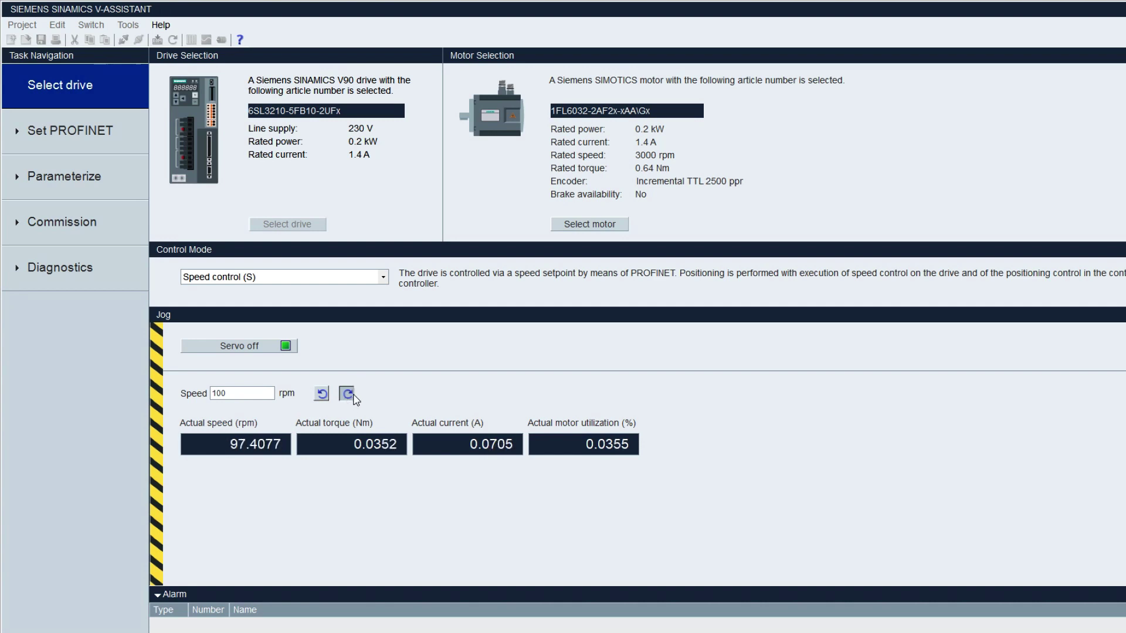
{"action": "left_click_drag", "start_coordinate": [349, 400], "coordinate": [349, 399]}
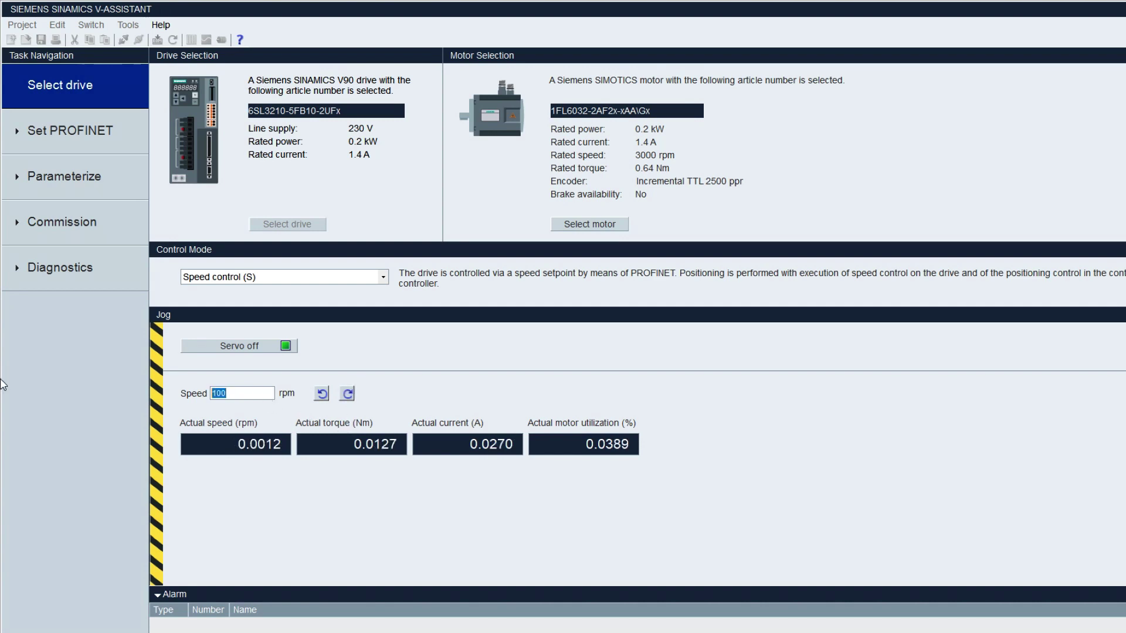
- Jog the motor clockwise at 200 rpm, then turn the servo off
{"action": "type", "text": "200"}
{"action": "left_click_drag", "start_coordinate": [349, 394], "coordinate": [350, 395]}
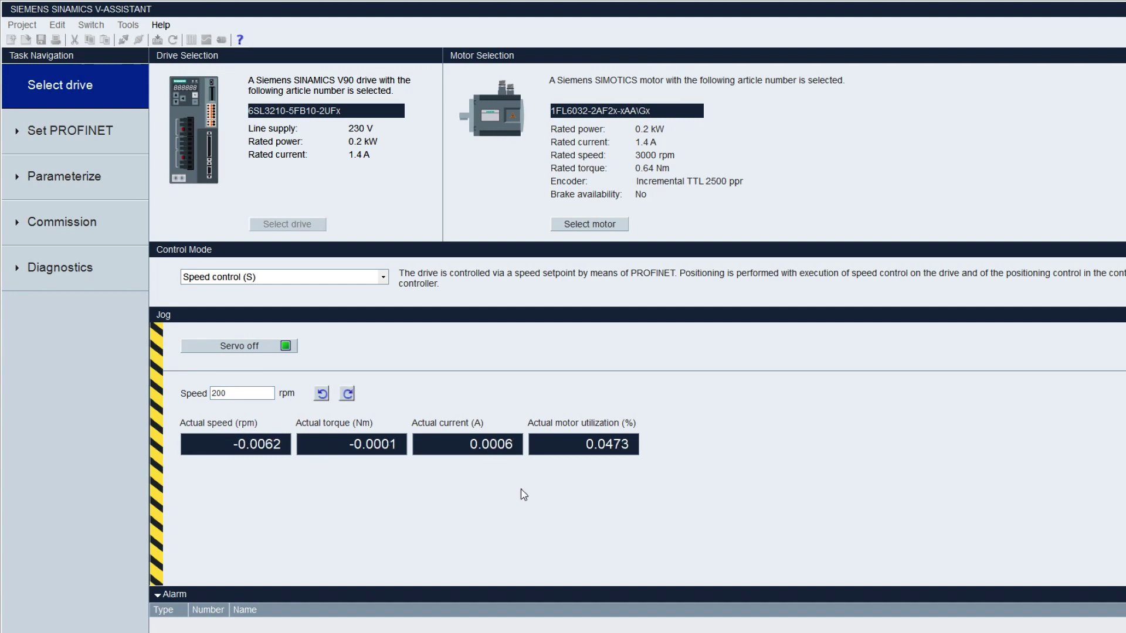
{"action": "left_click", "coordinate": [90, 148]}
{"action": "left_click", "coordinate": [828, 433]}
{"action": "left_click", "coordinate": [293, 346]}
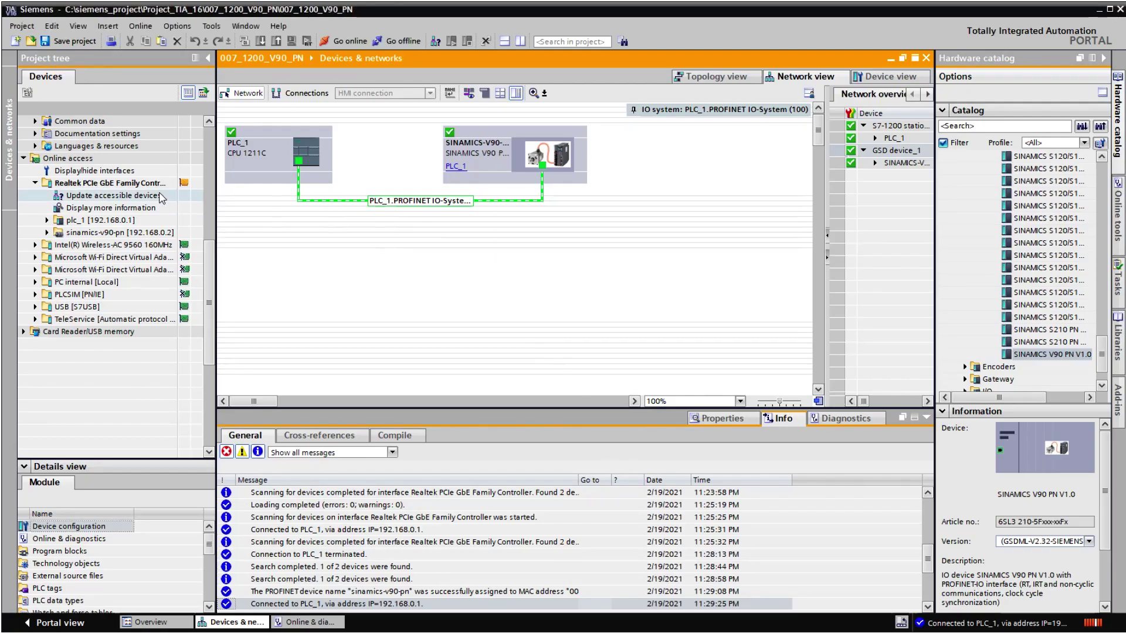
- Open the SINAMICS V90 PN drive from the network and examine the input and output addresses of Standard telegram 1 in its device overview
{"action": "left_click", "coordinate": [209, 139]}
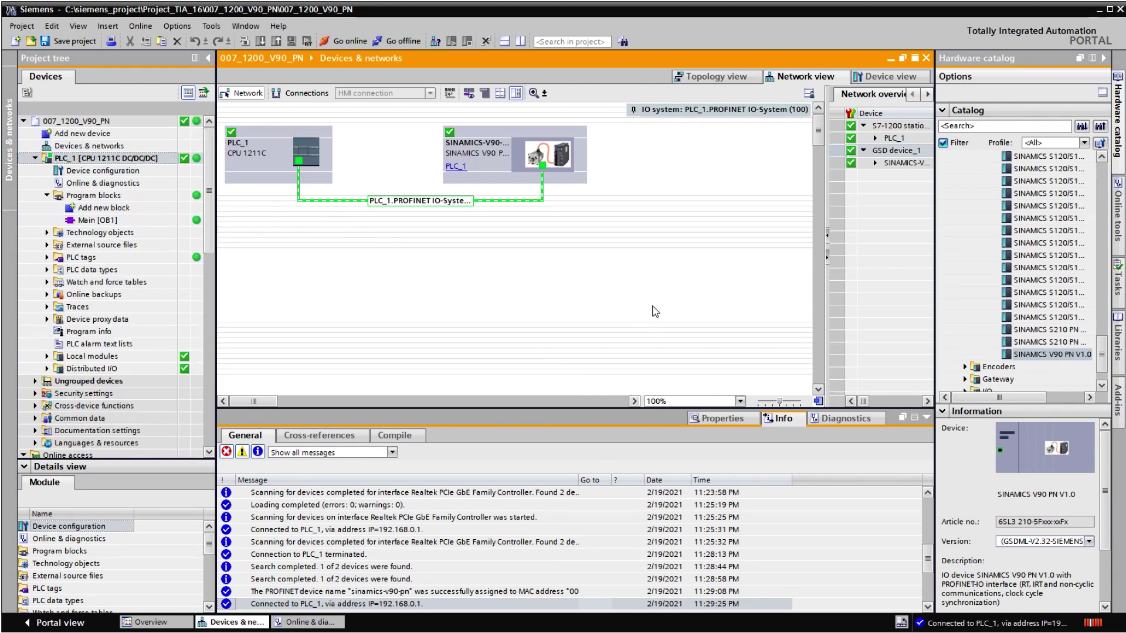
{"action": "double_click", "coordinate": [548, 155]}
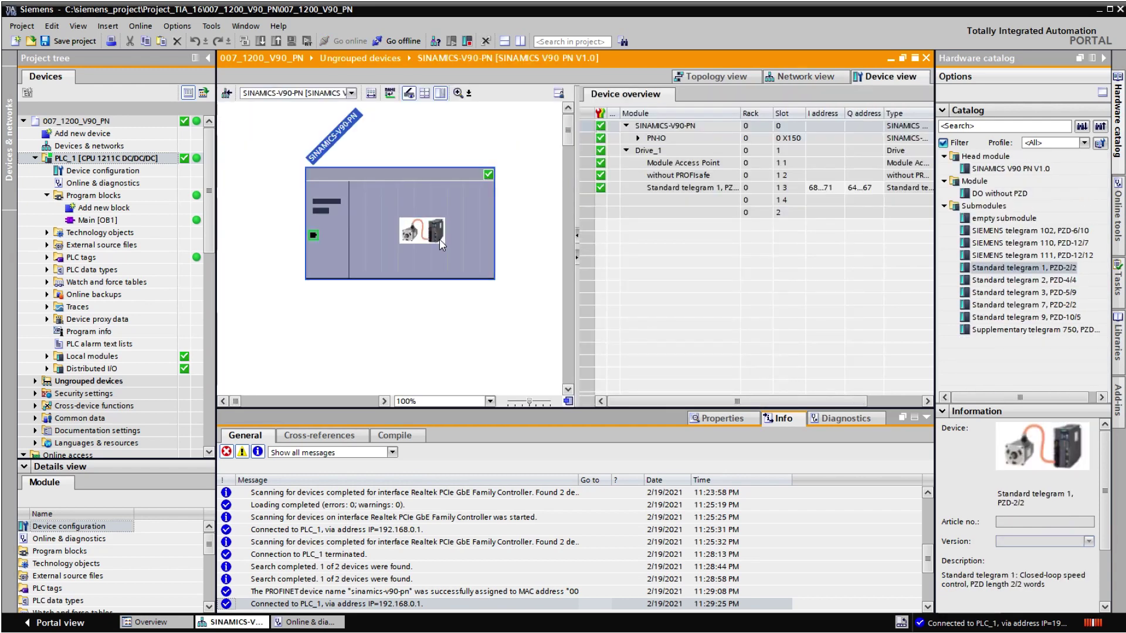
{"action": "left_click", "coordinate": [561, 246]}
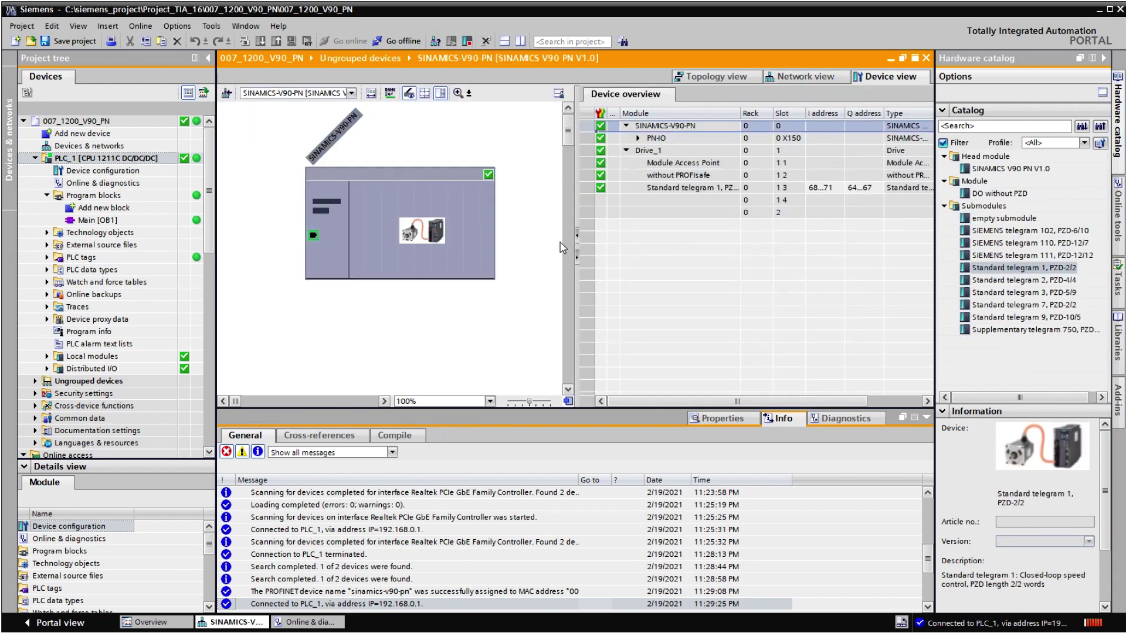
{"action": "left_click_drag", "start_coordinate": [576, 184], "coordinate": [538, 185]}
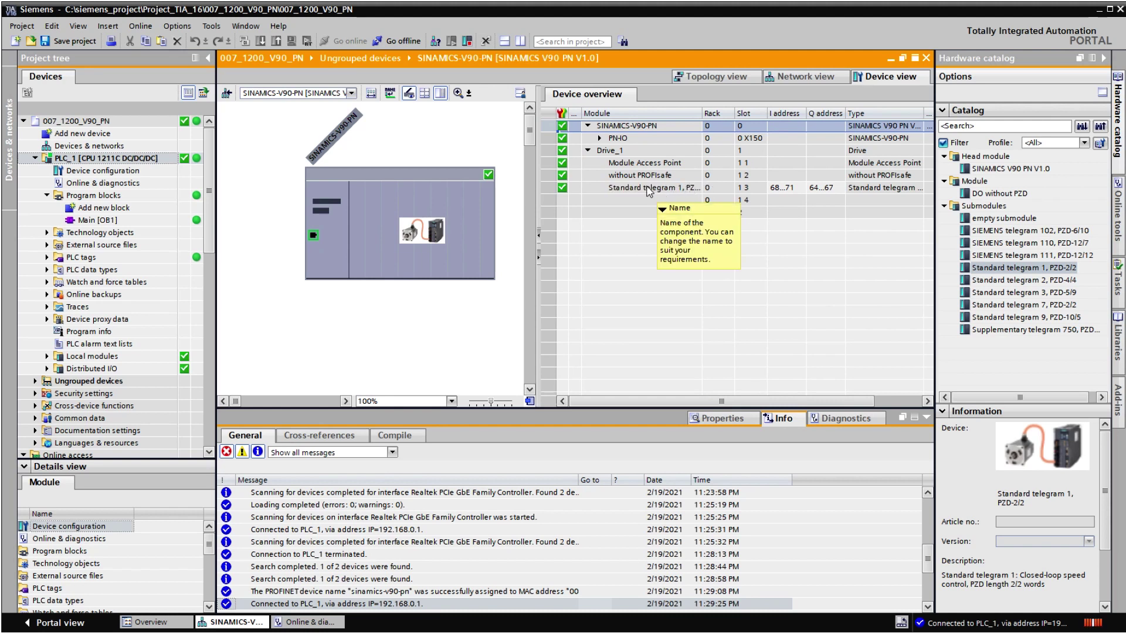
{"action": "left_click", "coordinate": [785, 189]}
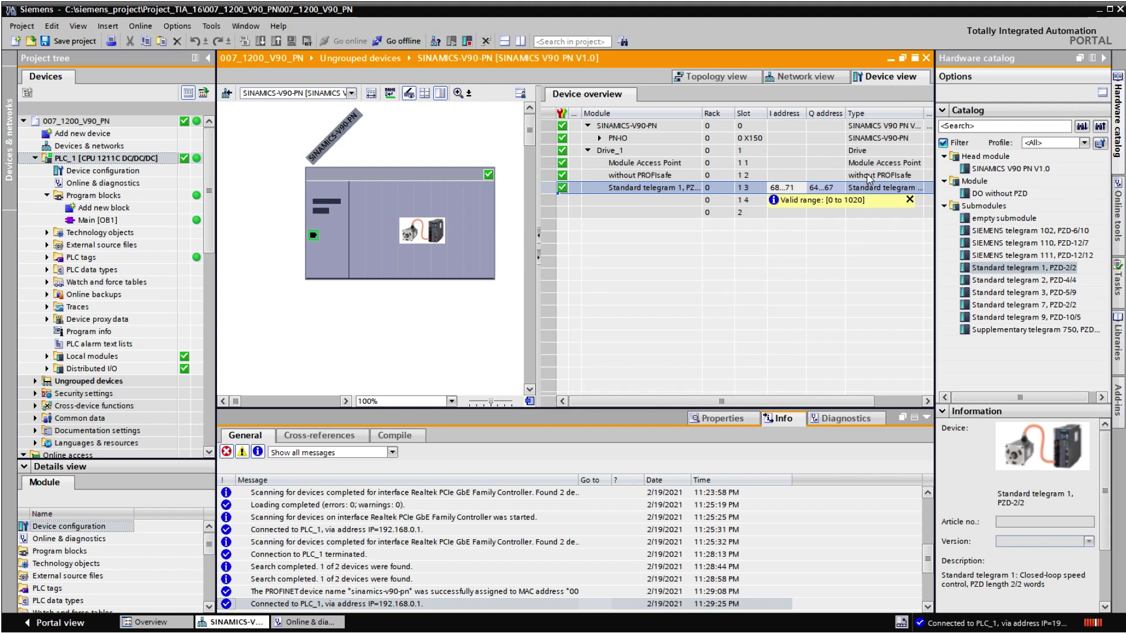
{"action": "left_click", "coordinate": [843, 188]}
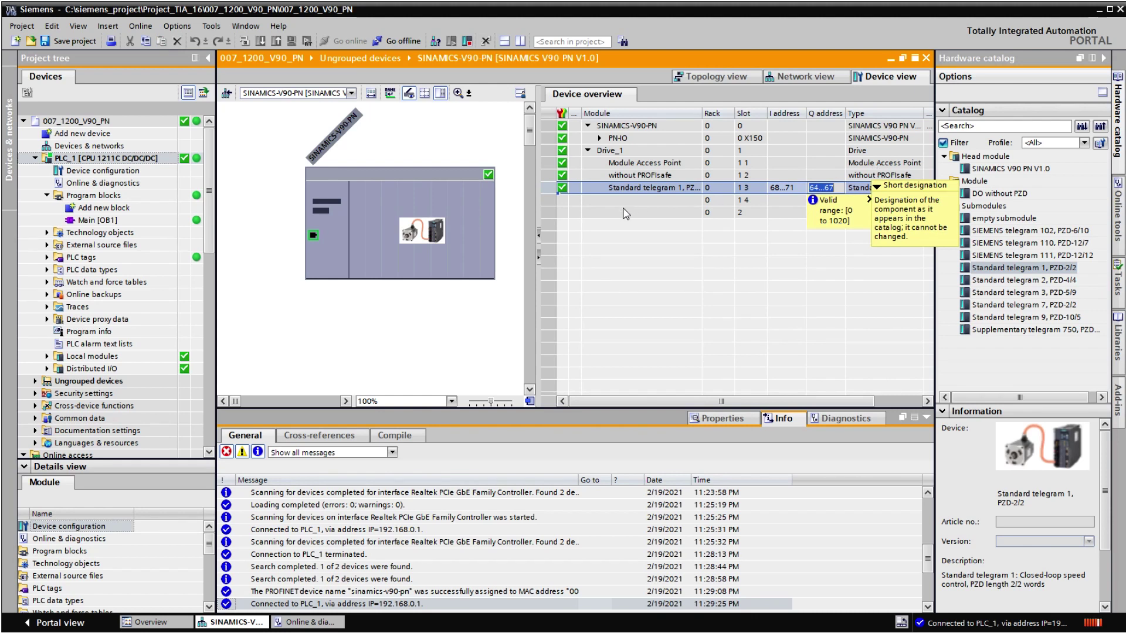
{"action": "left_click", "coordinate": [624, 205]}
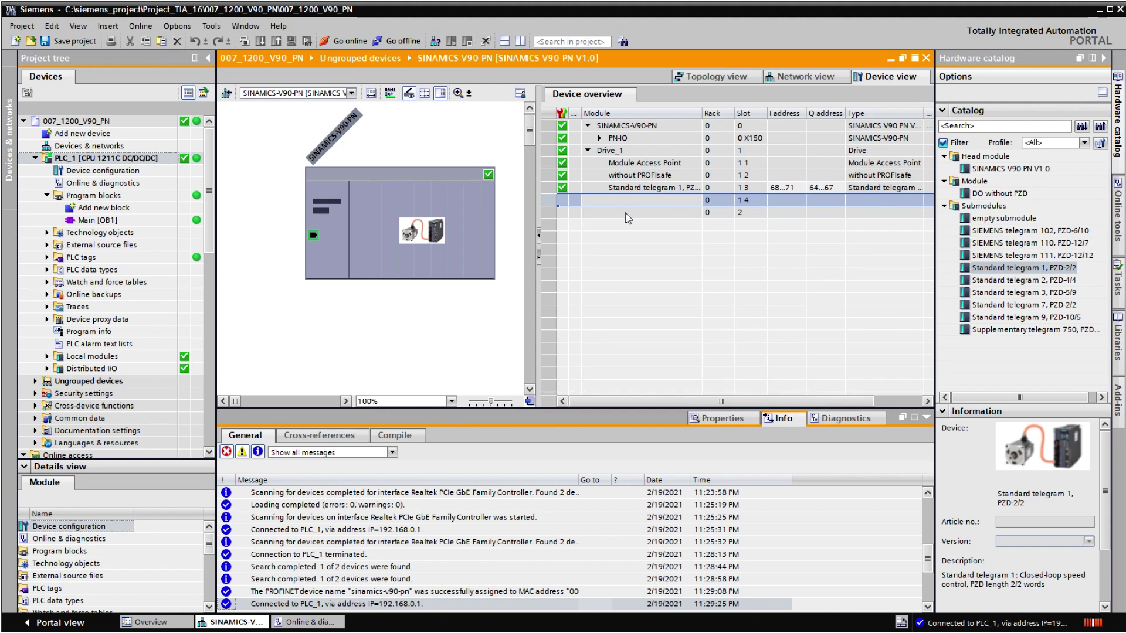
{"action": "left_click", "coordinate": [596, 214]}
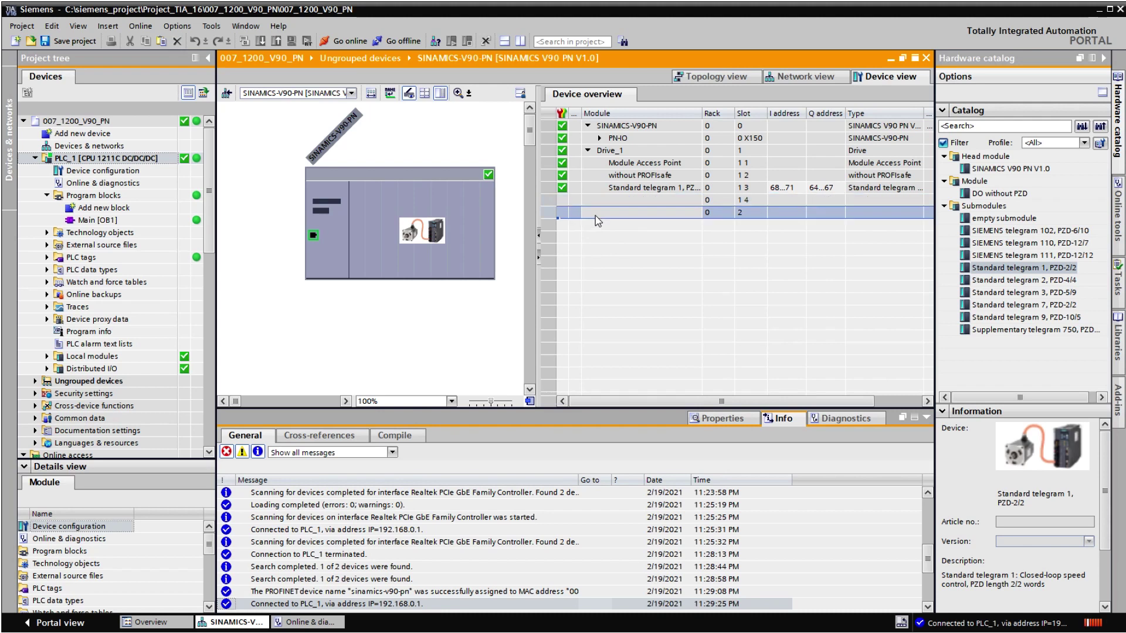
{"action": "left_click", "coordinate": [614, 202]}
{"action": "left_click", "coordinate": [472, 319]}
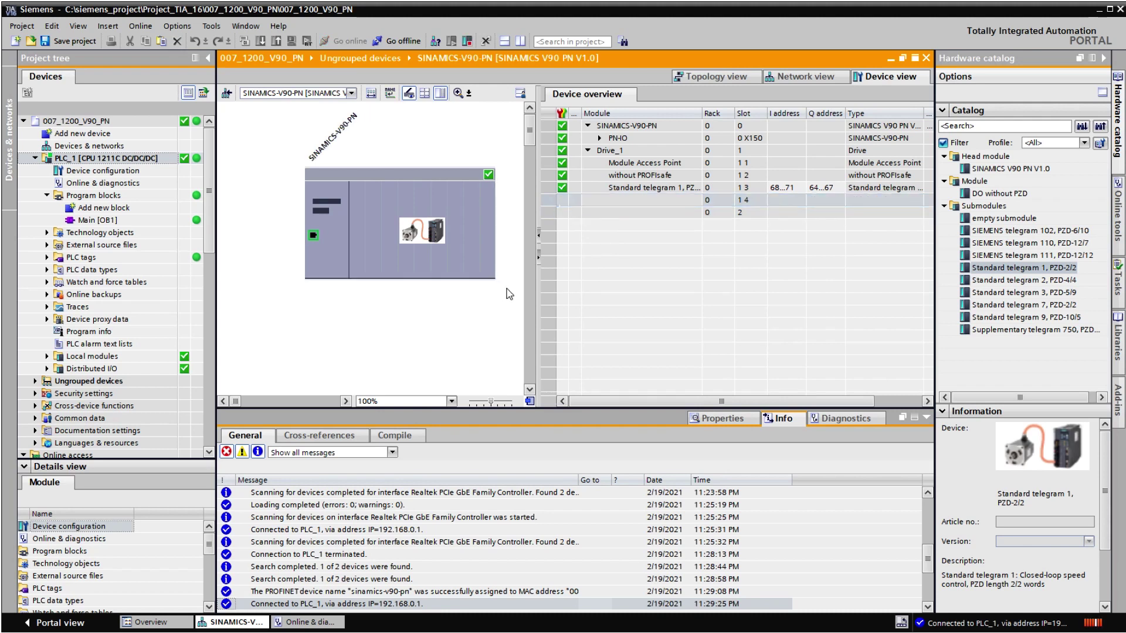
{"action": "left_click_drag", "start_coordinate": [538, 301], "coordinate": [714, 303]}
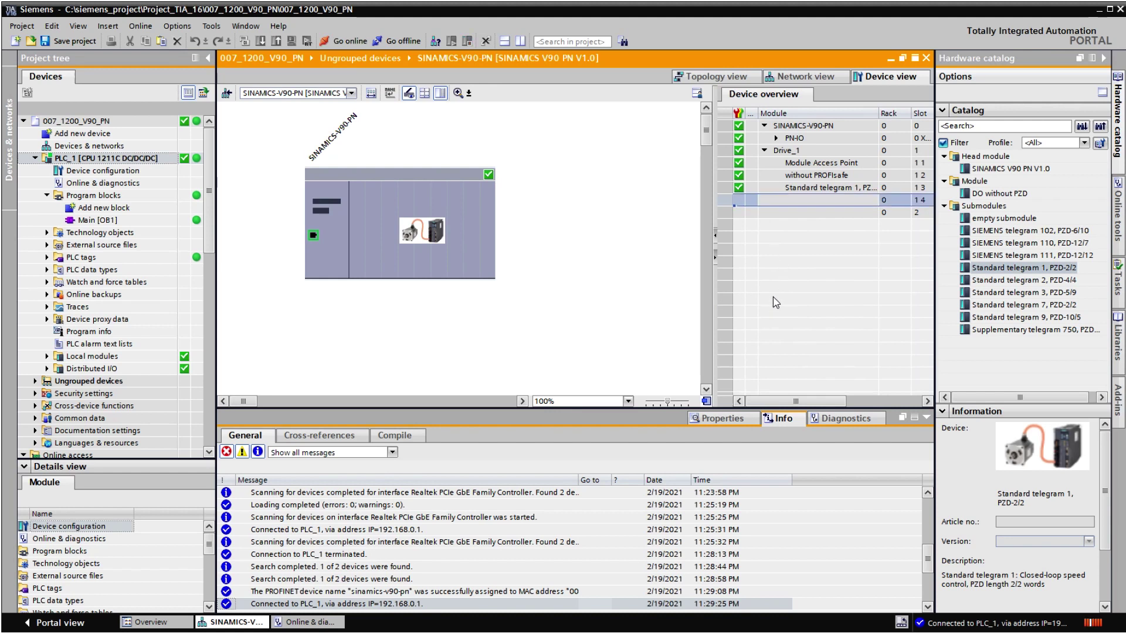
- Look into the Main [OB1] program block, close it again and check the online status of PLC_1
{"action": "double_click", "coordinate": [124, 221]}
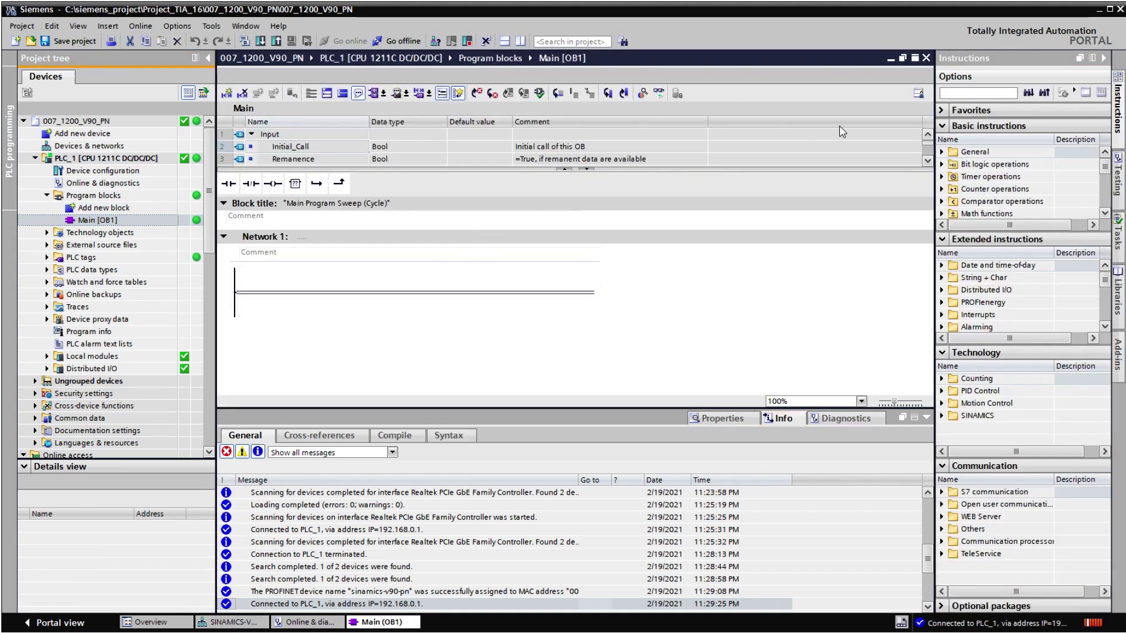
{"action": "left_click", "coordinate": [925, 58]}
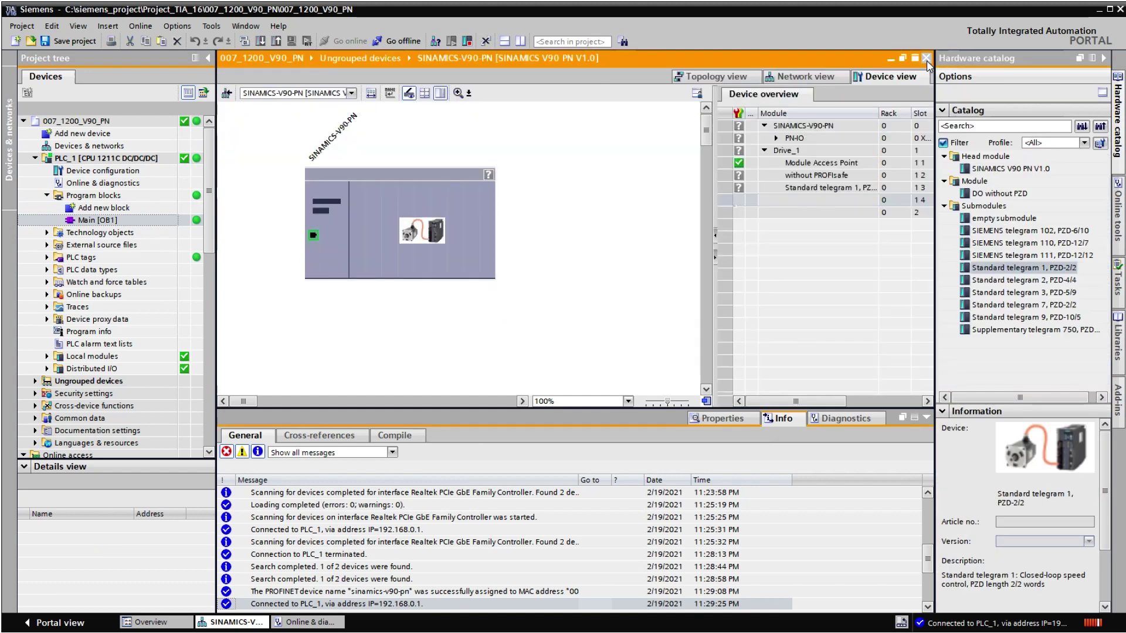
{"action": "left_click", "coordinate": [185, 163]}
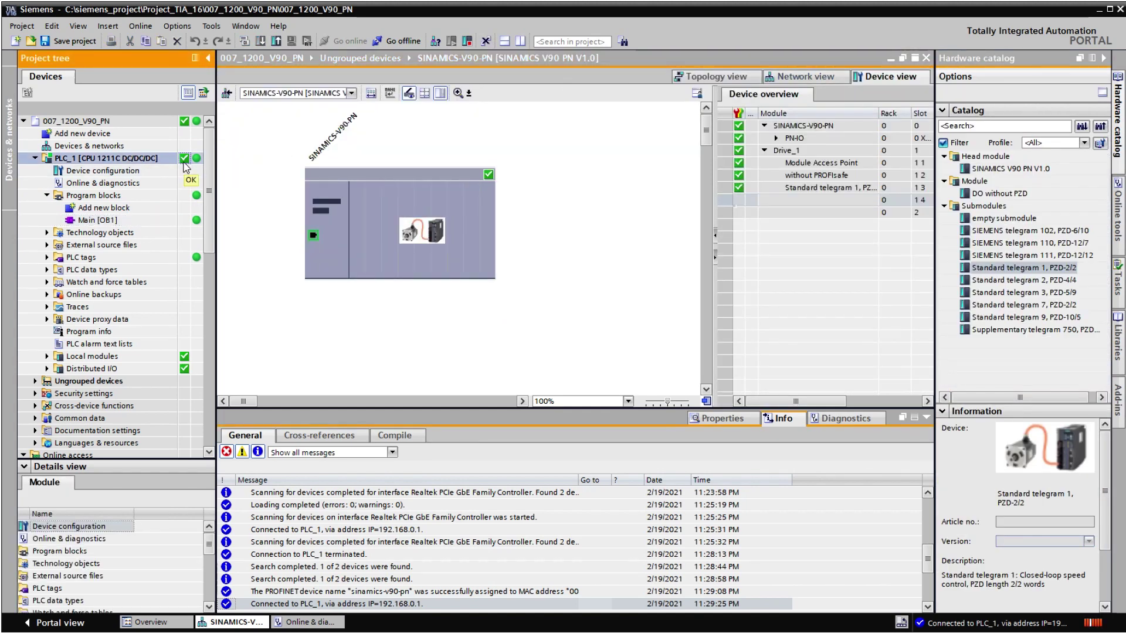
{"action": "left_click", "coordinate": [536, 198]}
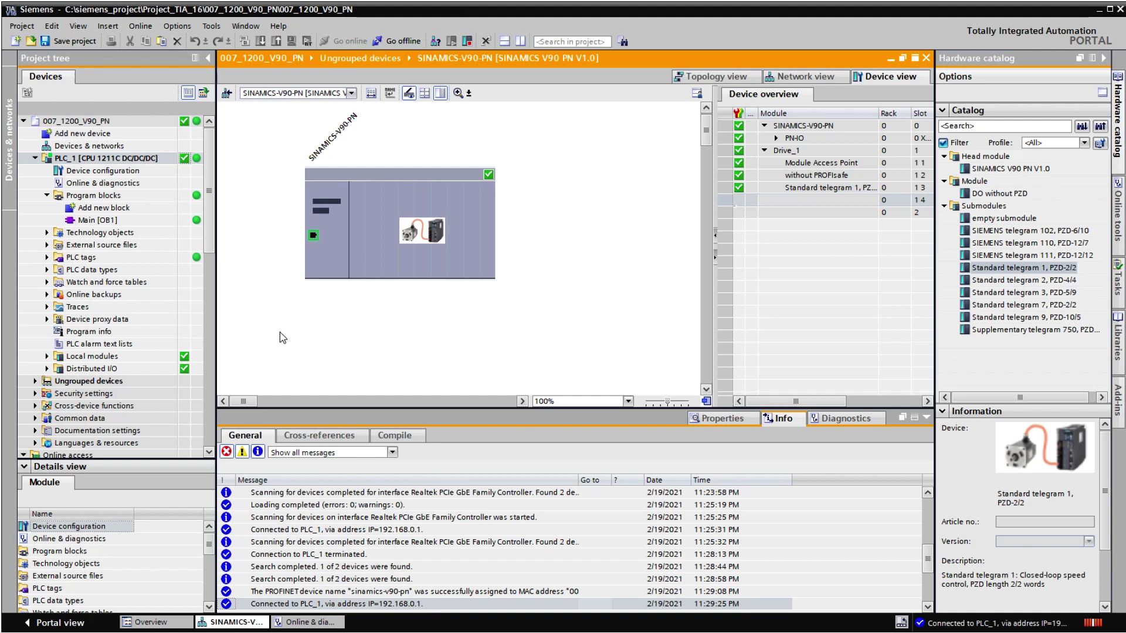
{"action": "left_click", "coordinate": [311, 272]}
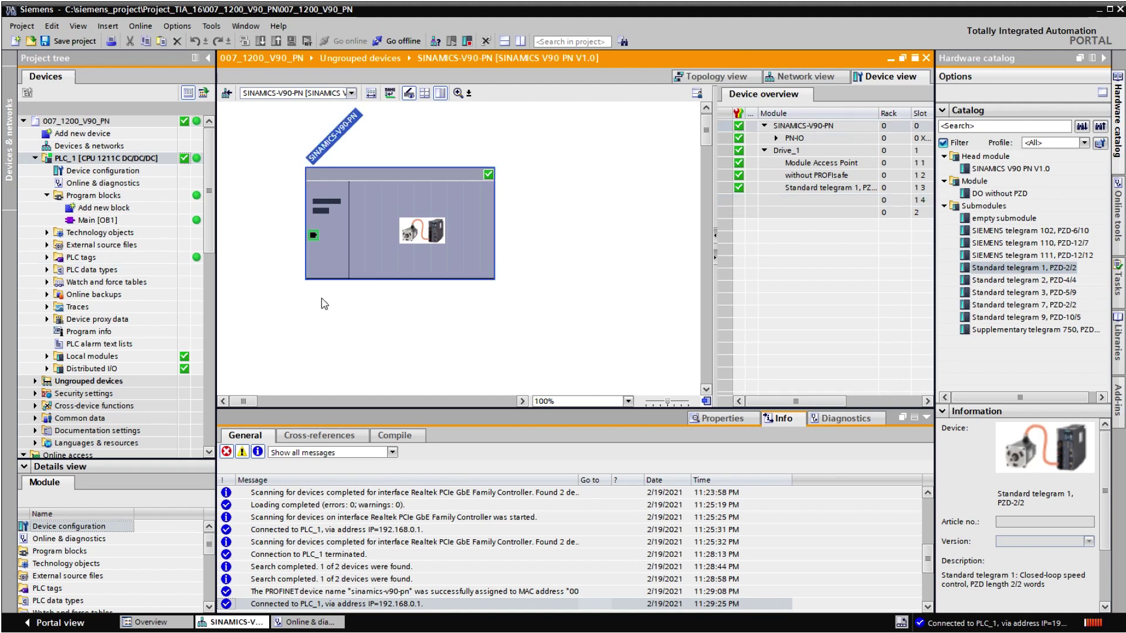
{"action": "left_click", "coordinate": [518, 251]}
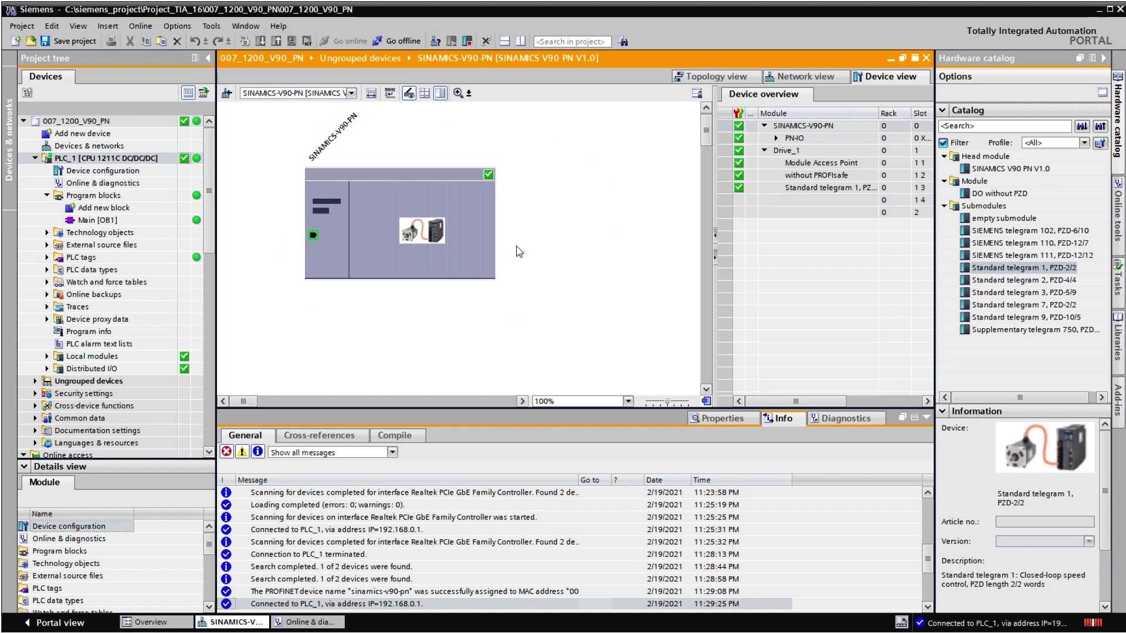
{"action": "left_click", "coordinate": [442, 274]}
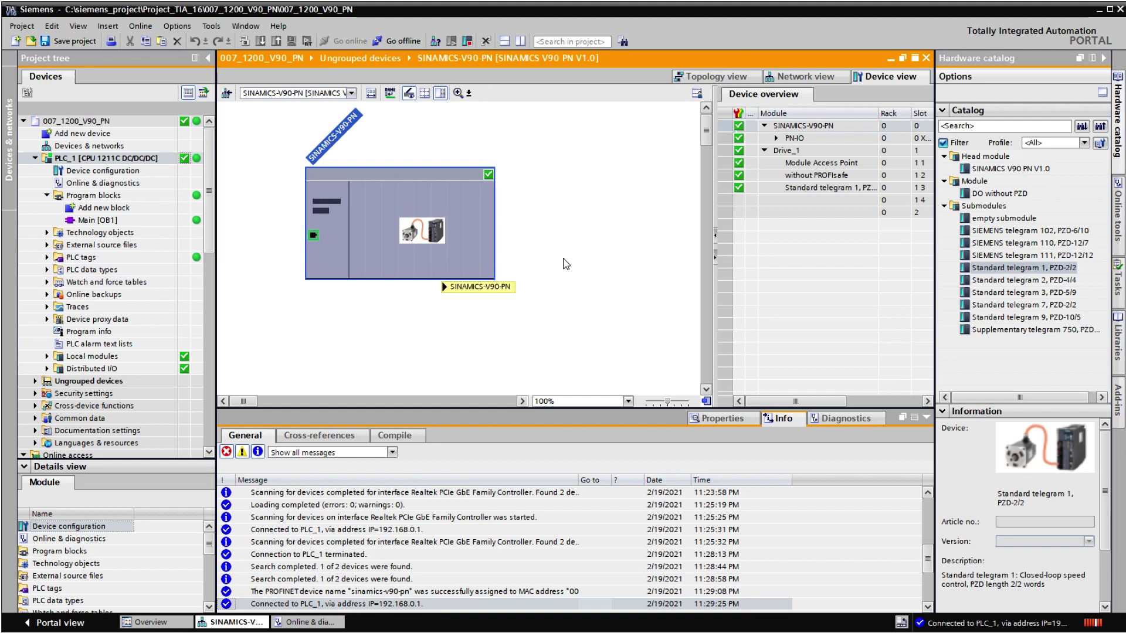
- View the hardware catalog description of Standard telegram 3, PZD-5/9
{"action": "left_click", "coordinate": [976, 268]}
{"action": "left_click_drag", "start_coordinate": [1009, 295], "coordinate": [577, 251]}
{"action": "right_click", "coordinate": [578, 251]}
{"action": "left_click", "coordinate": [482, 200]}
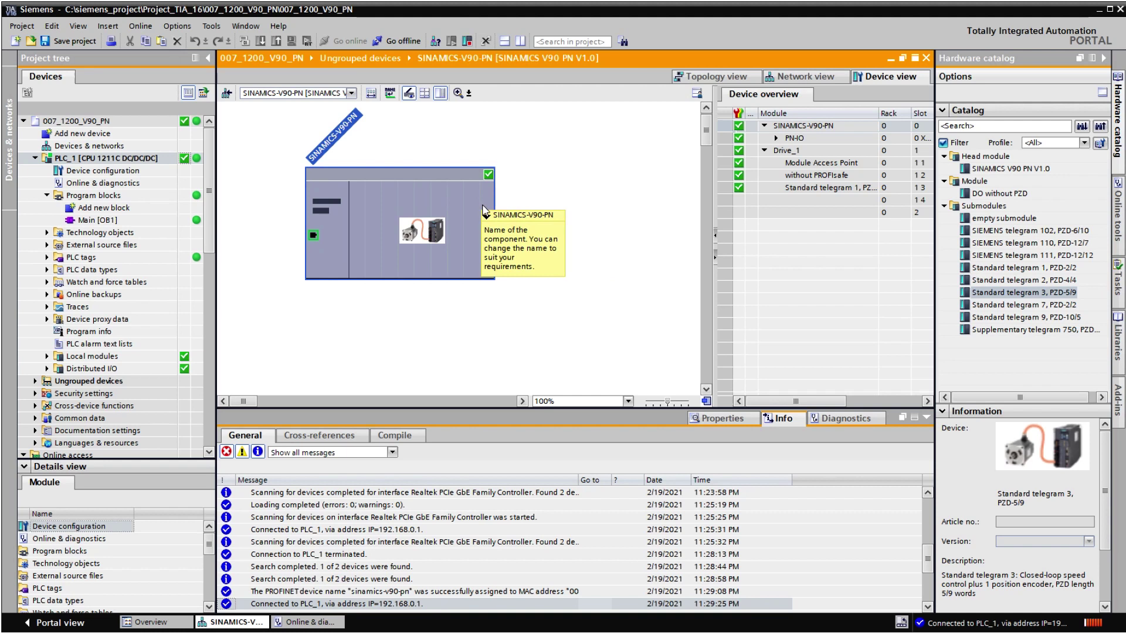
{"action": "left_click", "coordinate": [548, 174]}
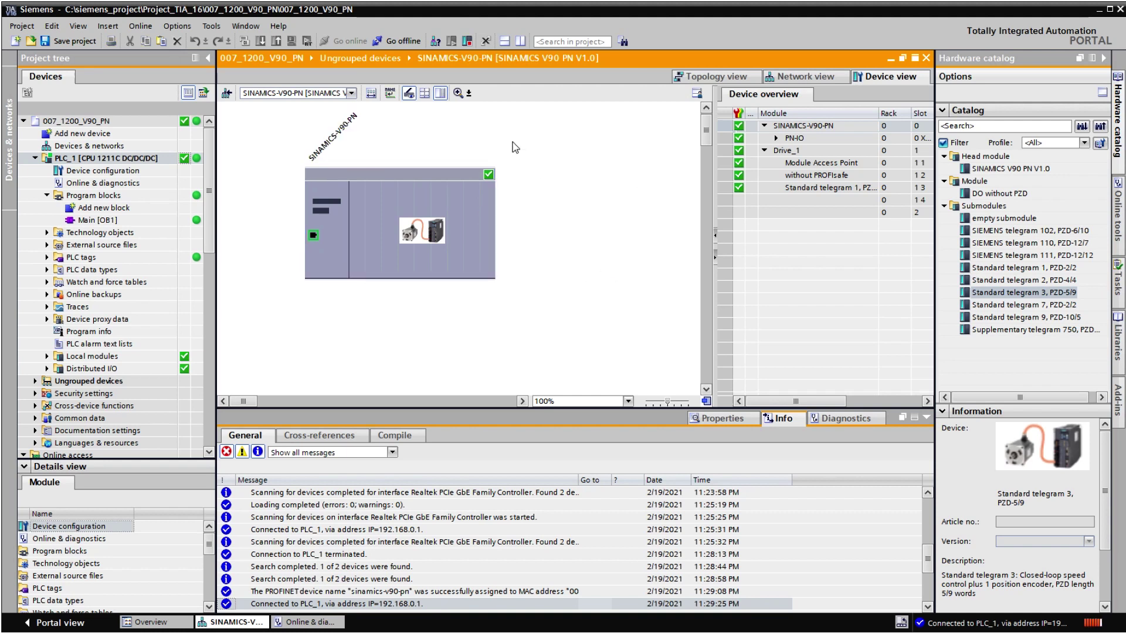
{"action": "right_click", "coordinate": [552, 260]}
{"action": "left_click", "coordinate": [539, 201]}
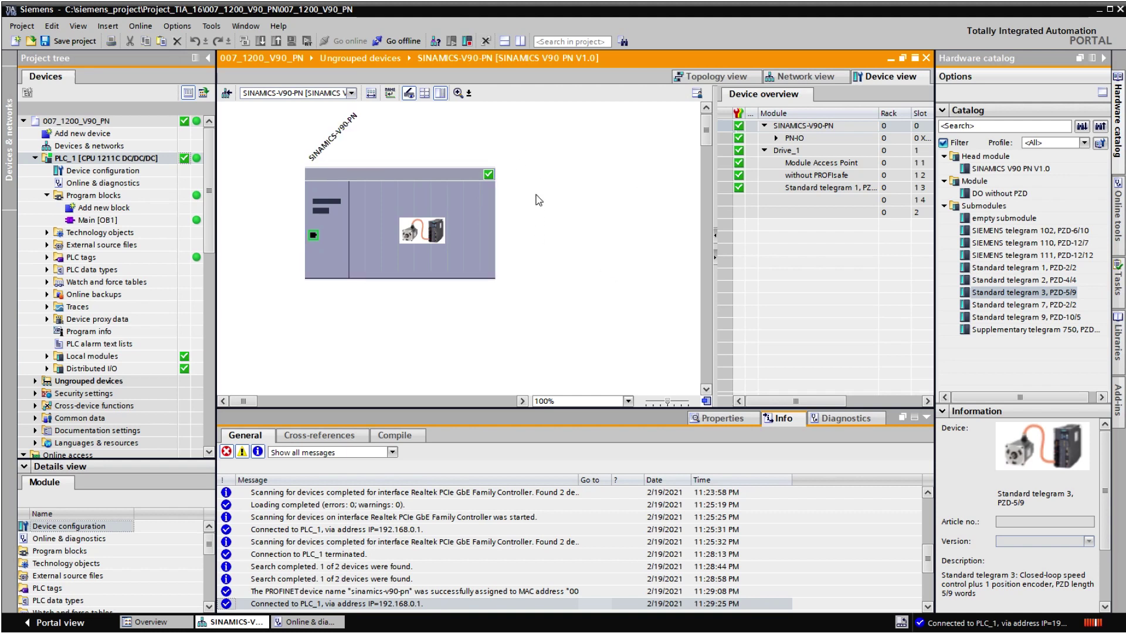